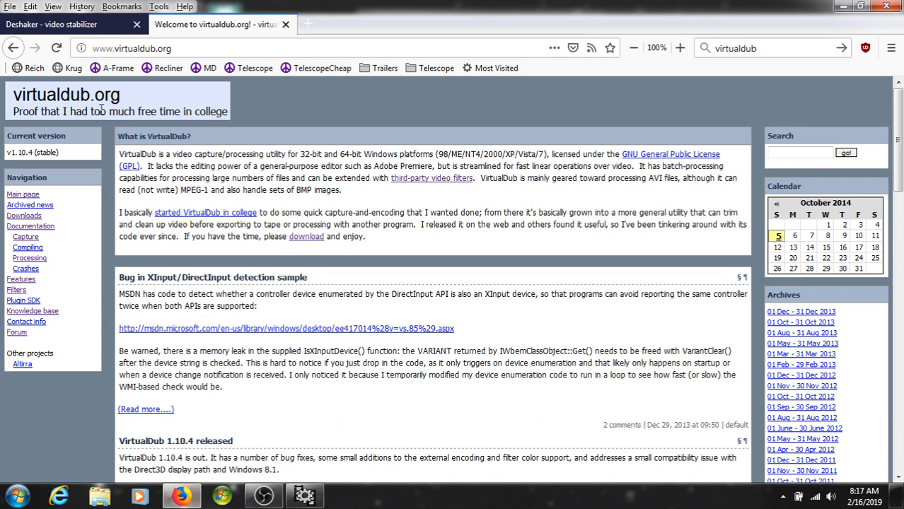
Step: Bring up the Deshaker web page in the browser, and switch to VirtualDub
click(90, 26)
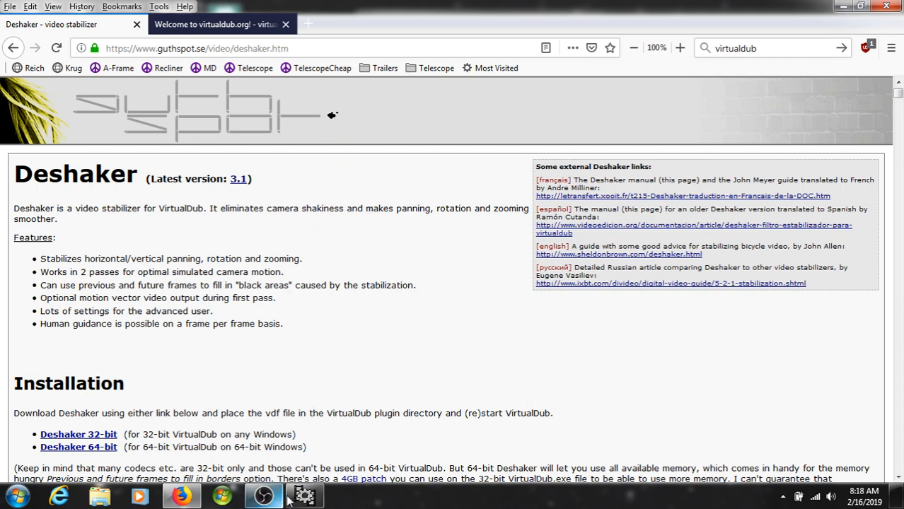
mouse_move(303, 497)
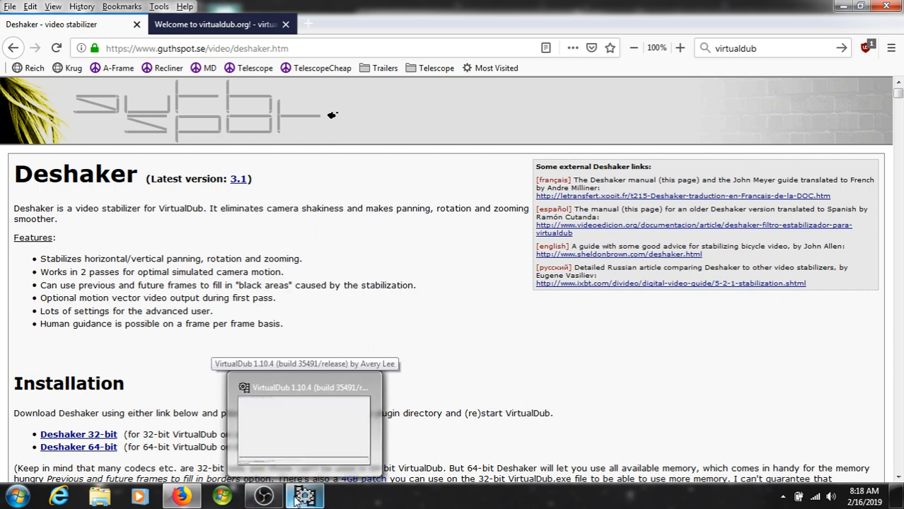
click(302, 498)
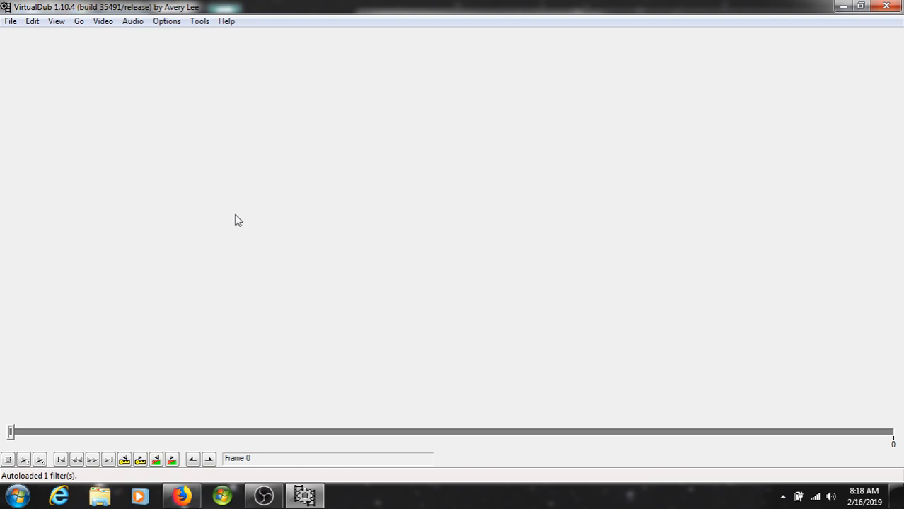
Step: Open the image sequence starting with Y1_comet_60s_000 from the Y1_comet folder, and play it through before returning to frame 0
click(11, 27)
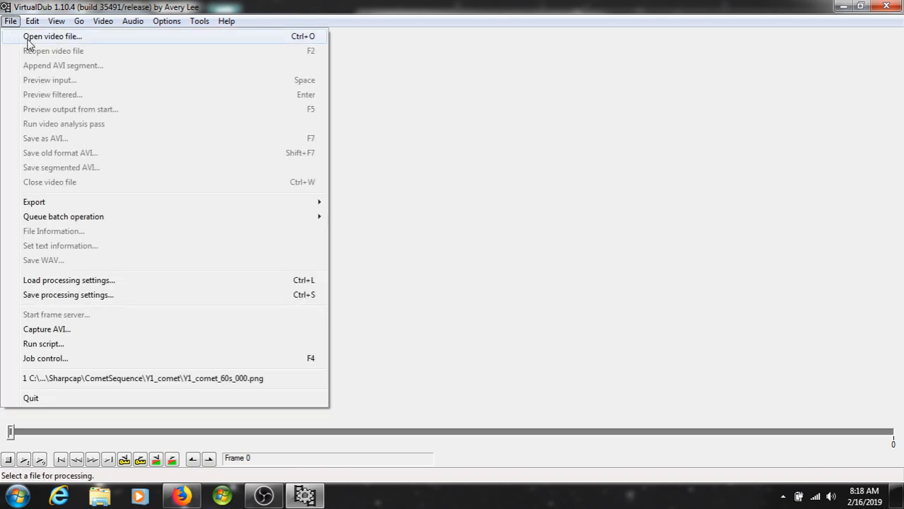
click(28, 43)
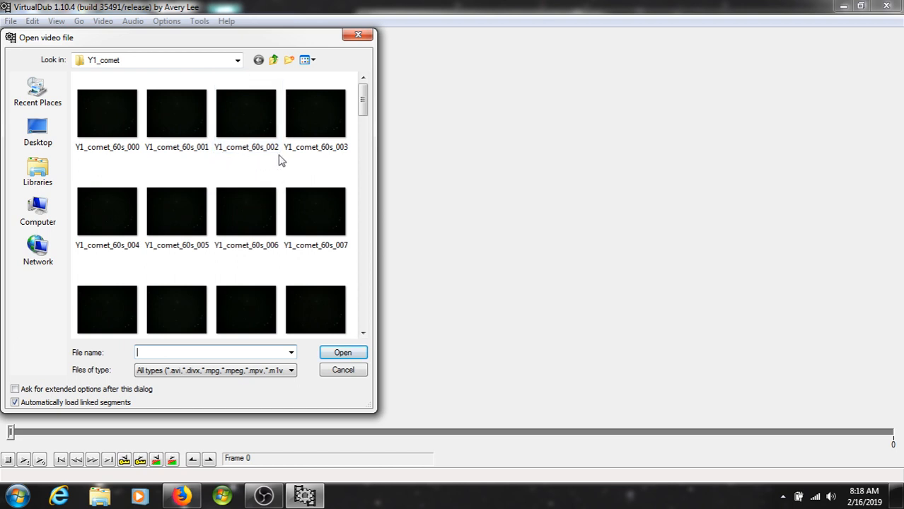
click(102, 120)
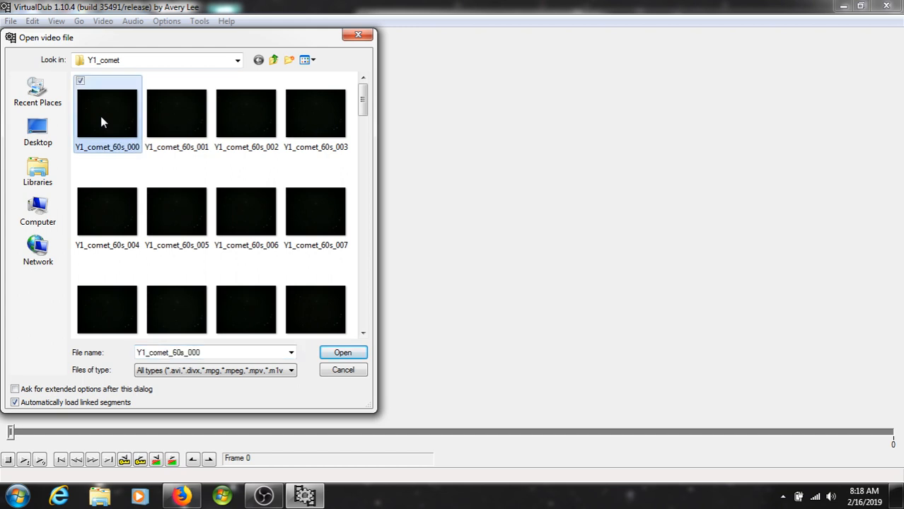
click(345, 354)
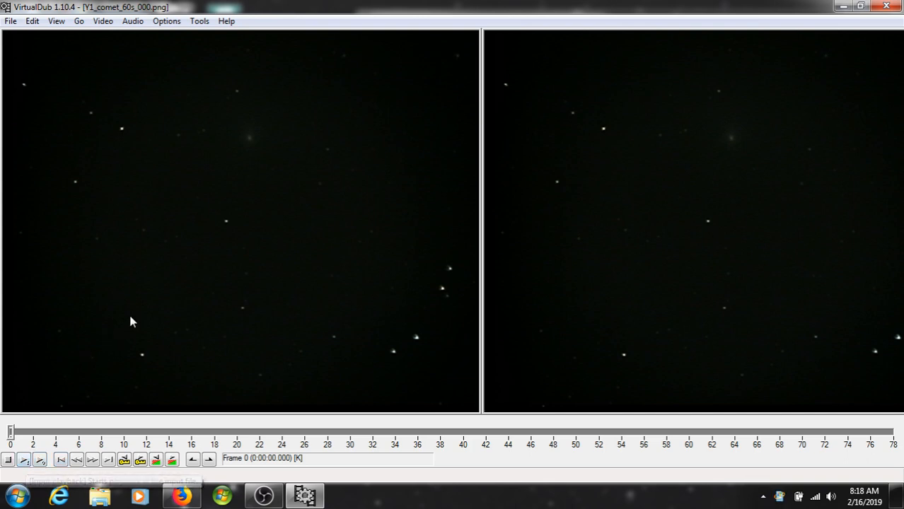
click(40, 461)
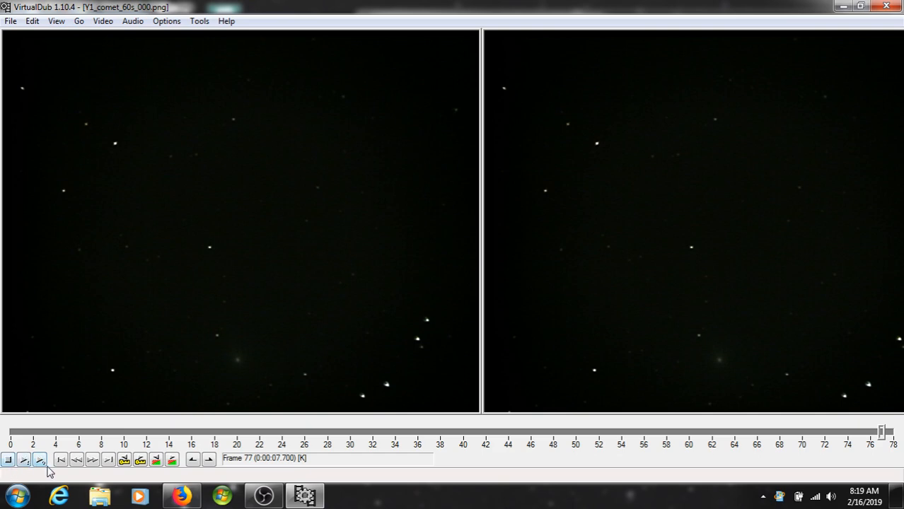
click(12, 439)
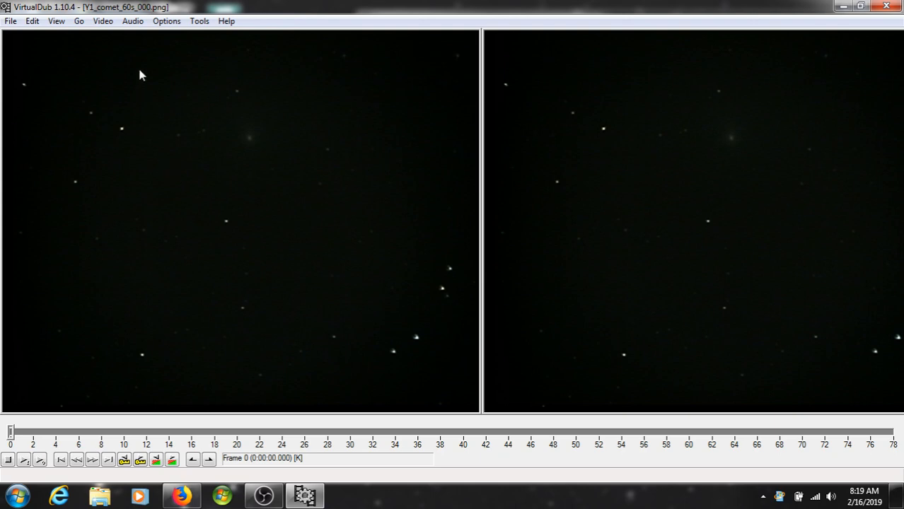
Step: Add the Deshaker v3.1 filter to the comet sequence's video filter list
click(104, 22)
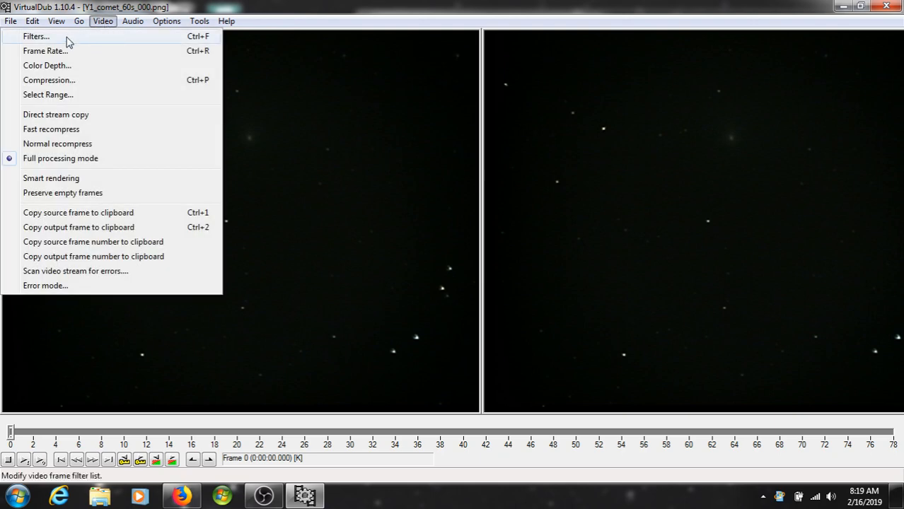
click(36, 36)
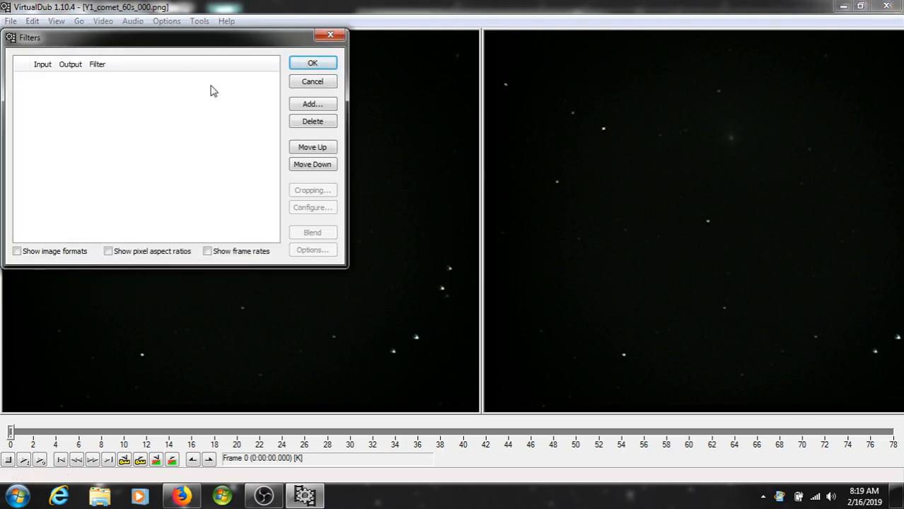
click(298, 105)
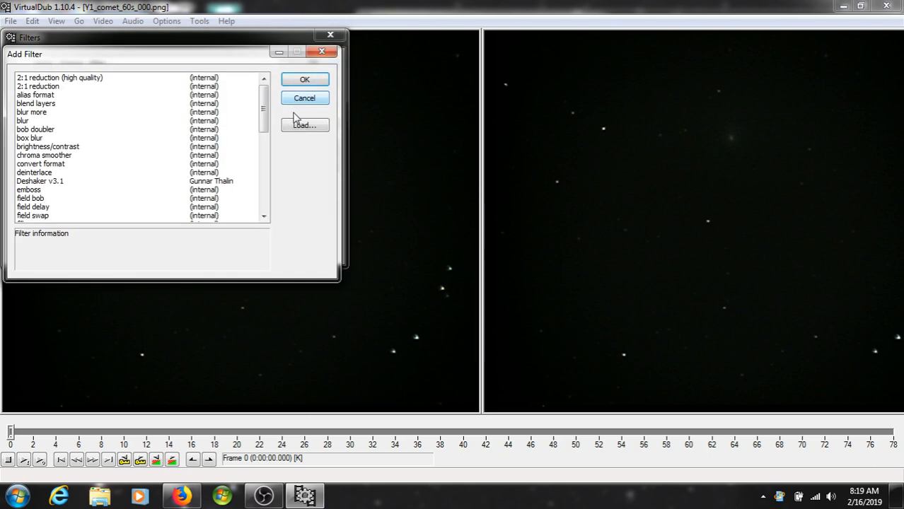
click(46, 183)
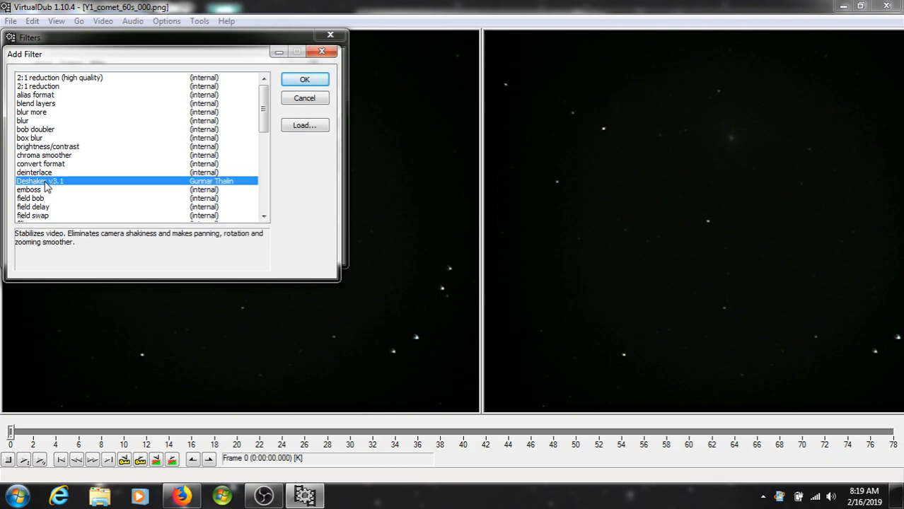
click(304, 81)
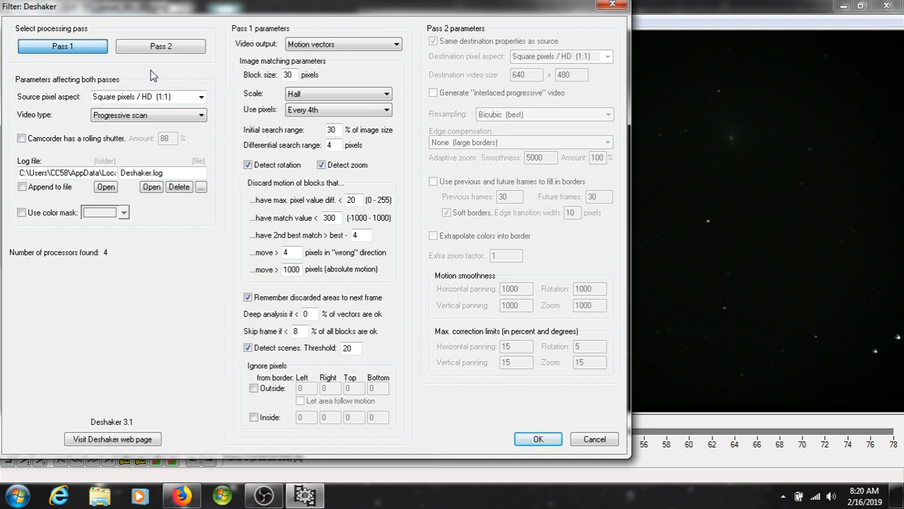
Step: Set Deshaker's source pixel aspect to Standard PAL (59:54) for Pass 1, and run the video analysis pass
click(202, 99)
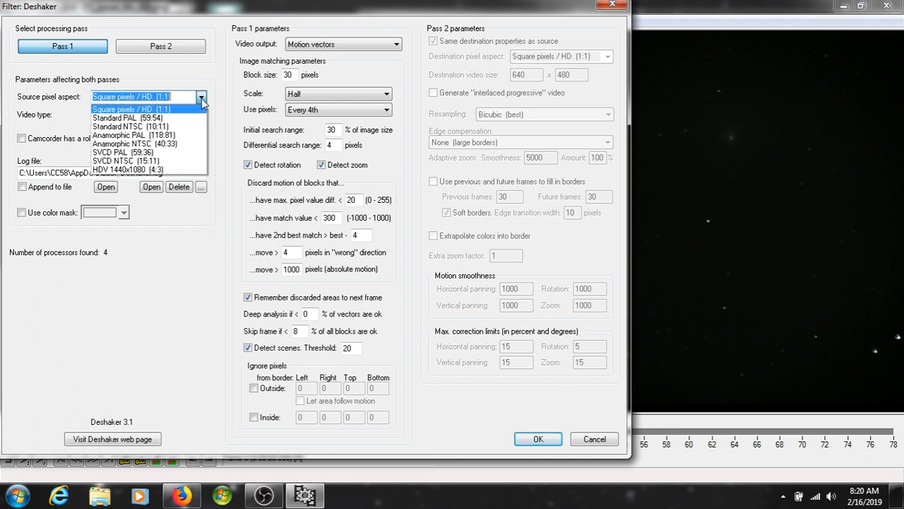
click(159, 118)
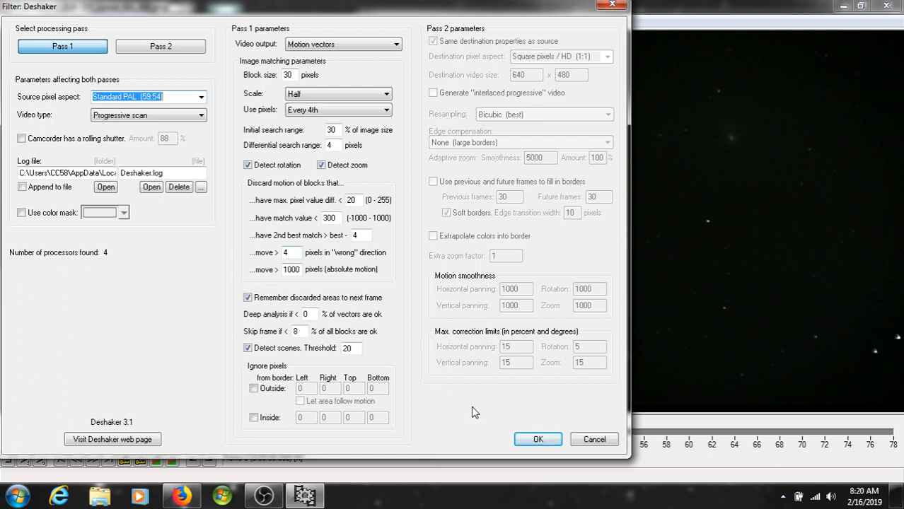
click(538, 440)
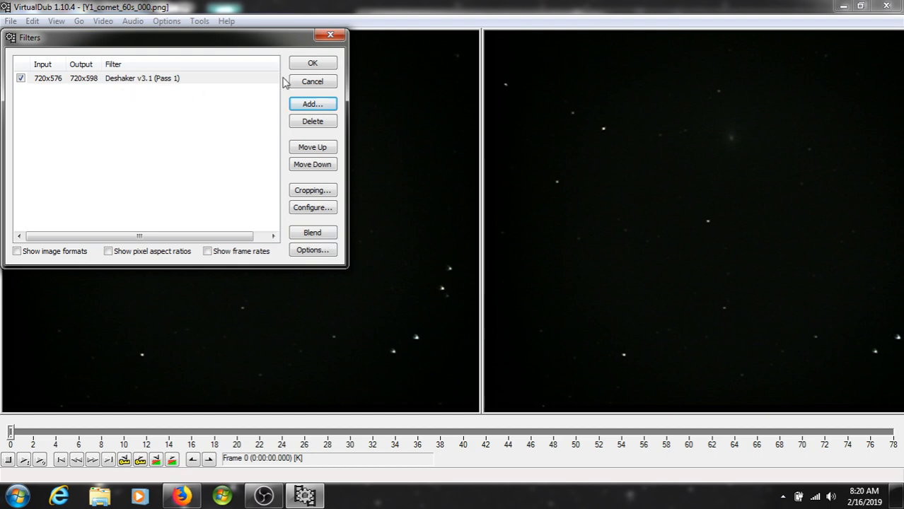
click(310, 65)
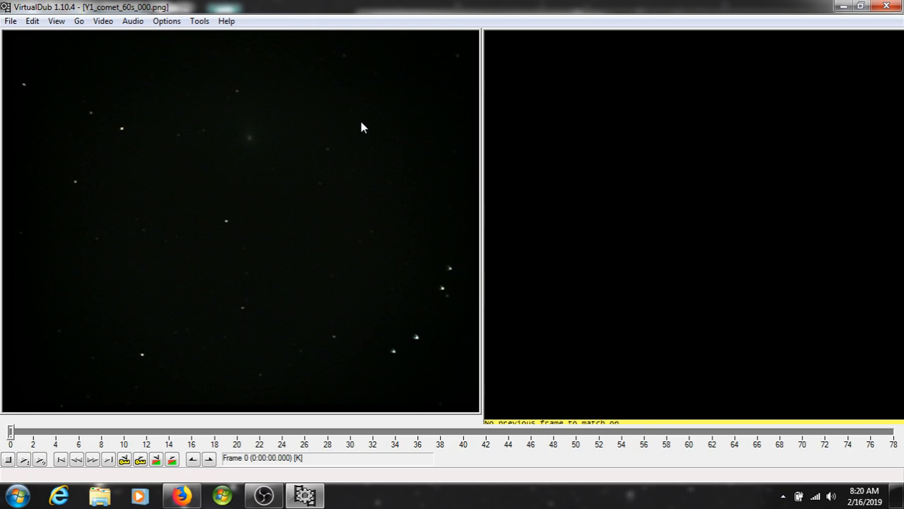
click(10, 21)
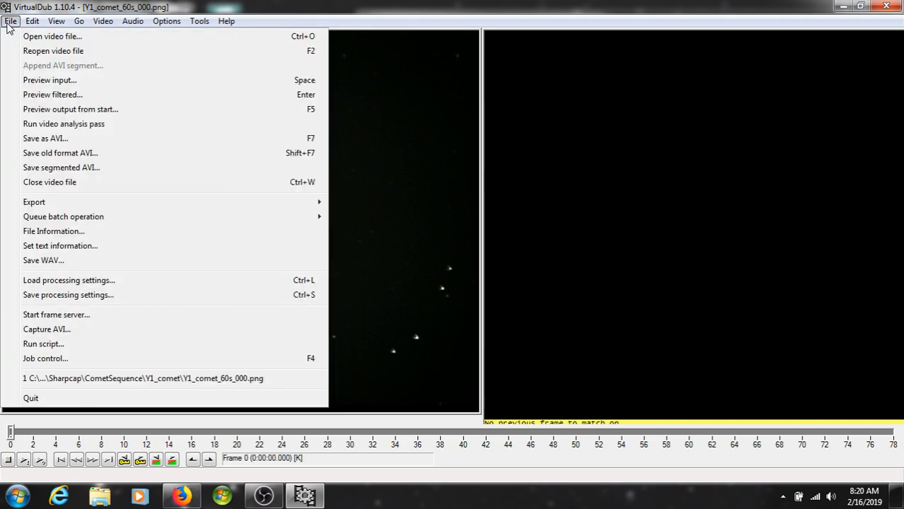
click(56, 127)
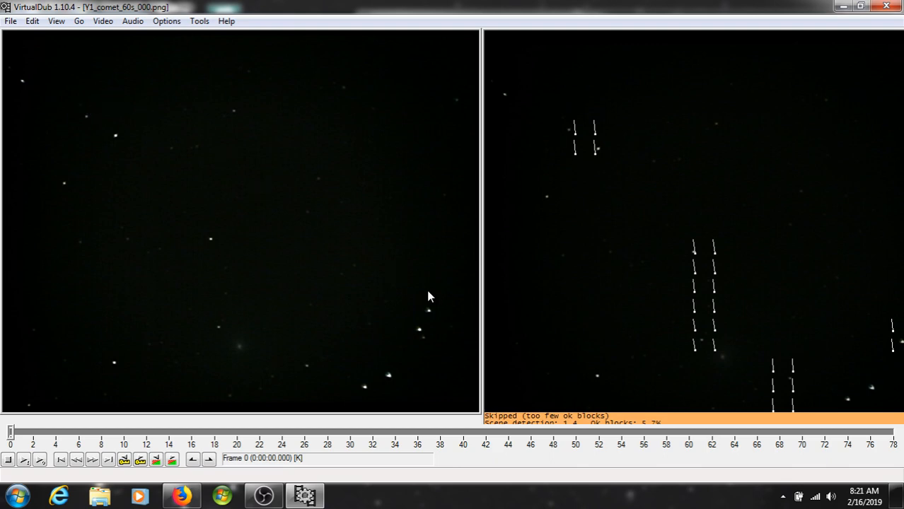
Step: Switch the Deshaker filter to Pass 2, and play the filtered output of the comet sequence
click(102, 22)
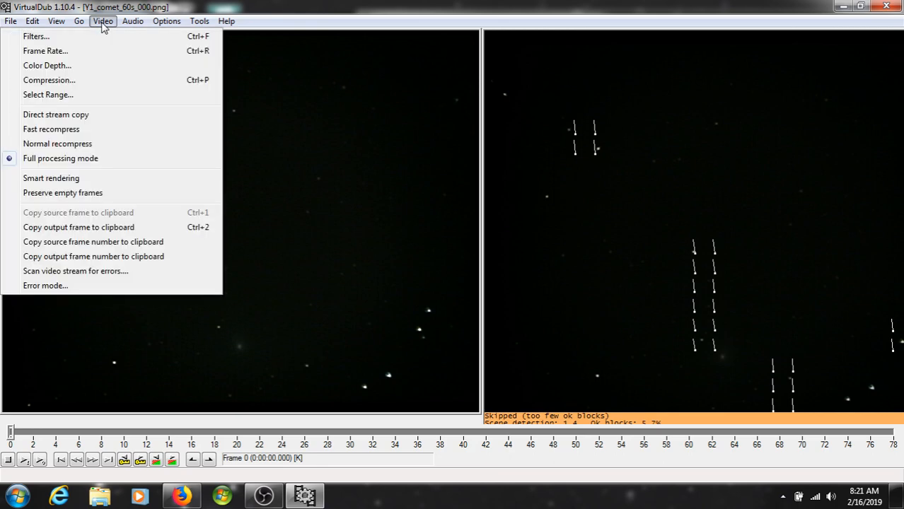
click(65, 35)
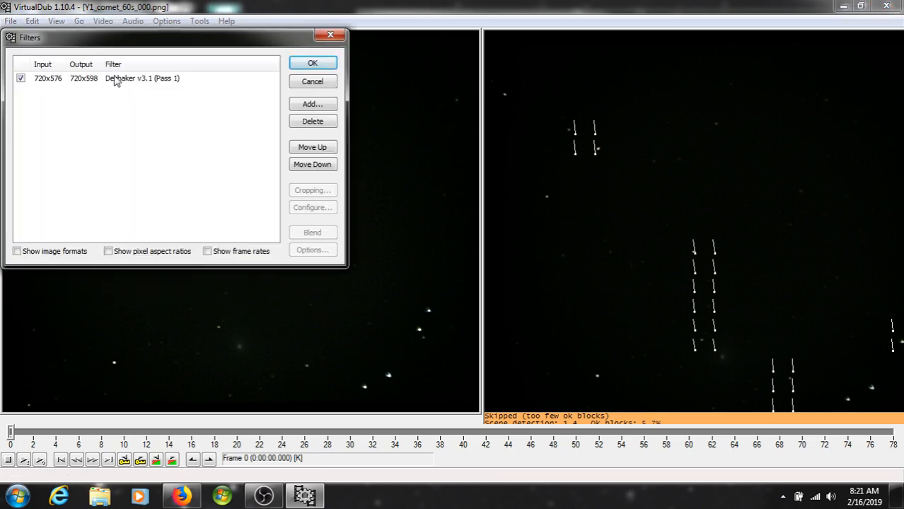
double_click(117, 79)
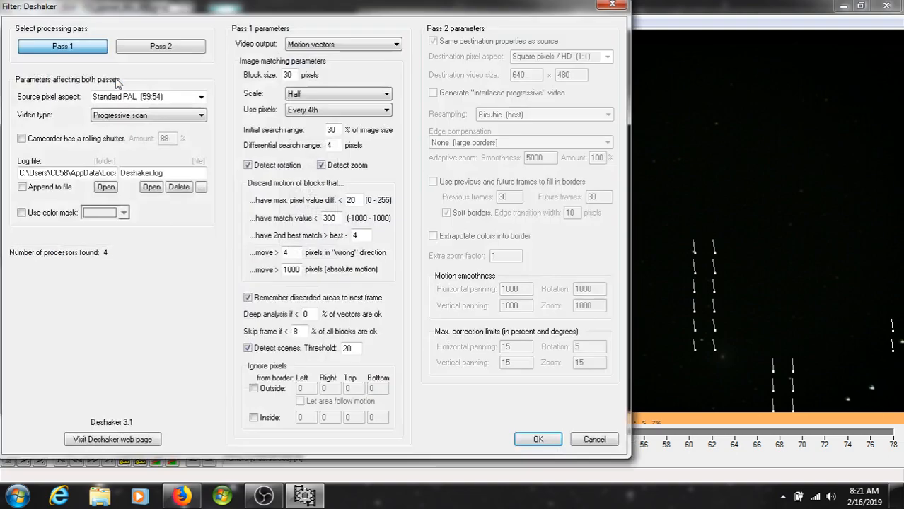
click(149, 51)
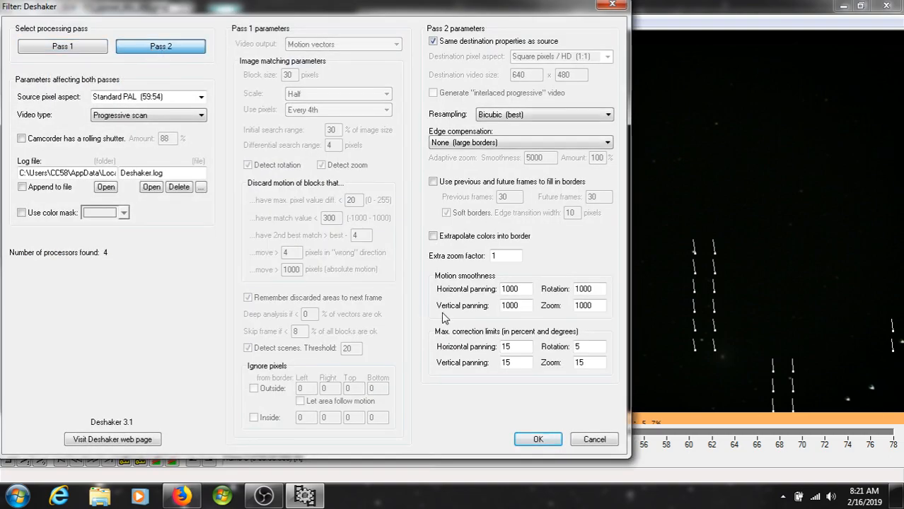
click(538, 441)
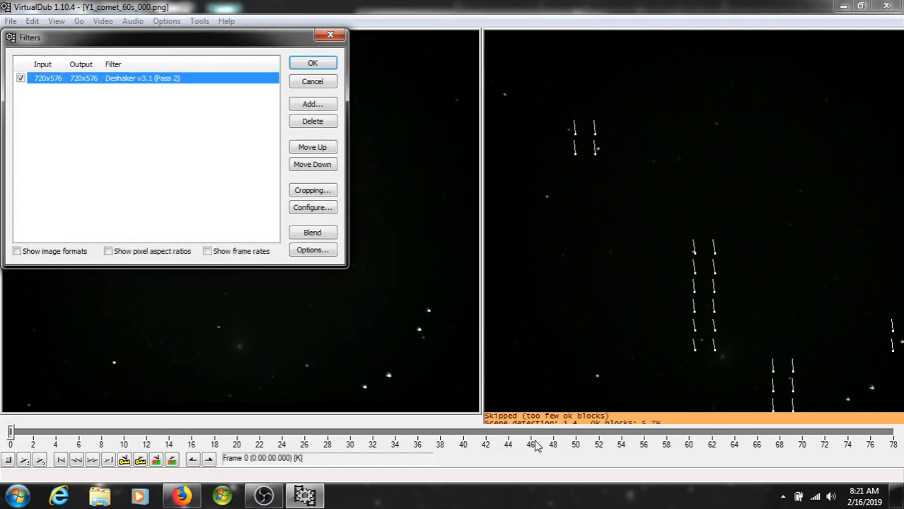
click(311, 65)
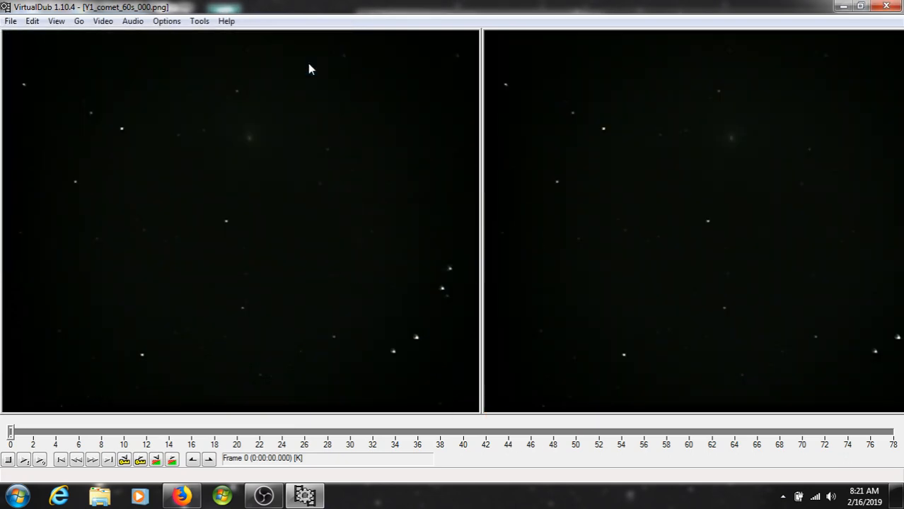
click(39, 460)
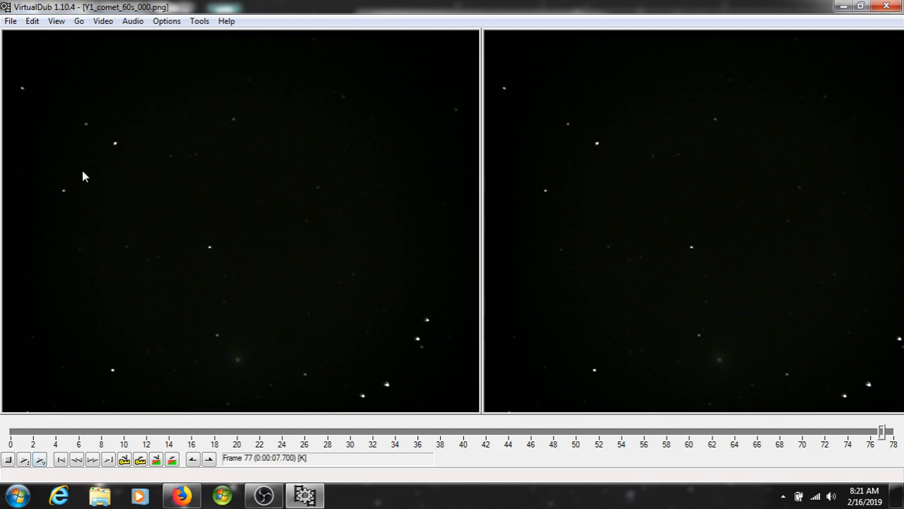
Step: Switch the Deshaker filter back to Pass 1 and set its block size to 100 pixels
click(101, 23)
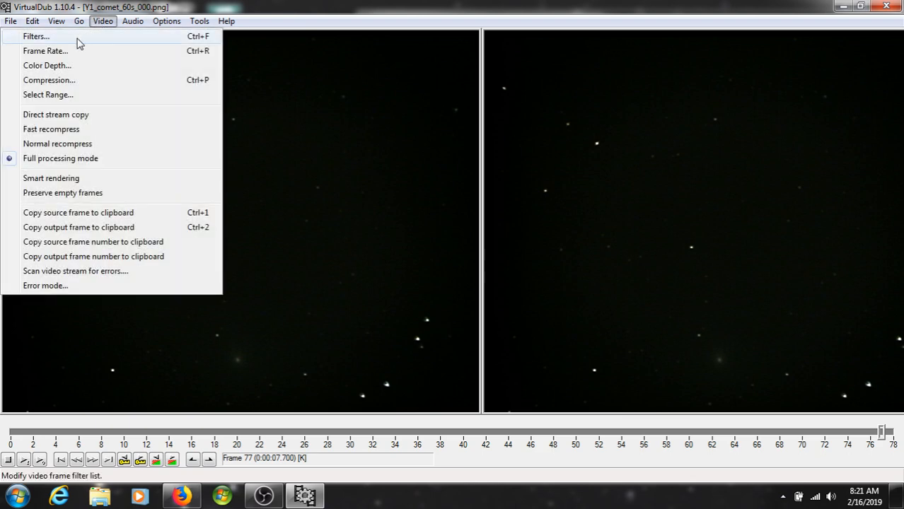
click(80, 39)
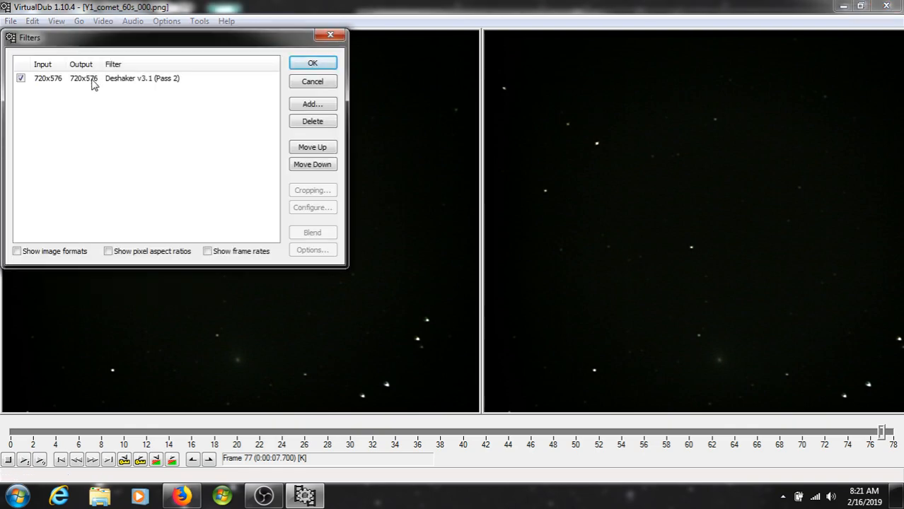
double_click(92, 83)
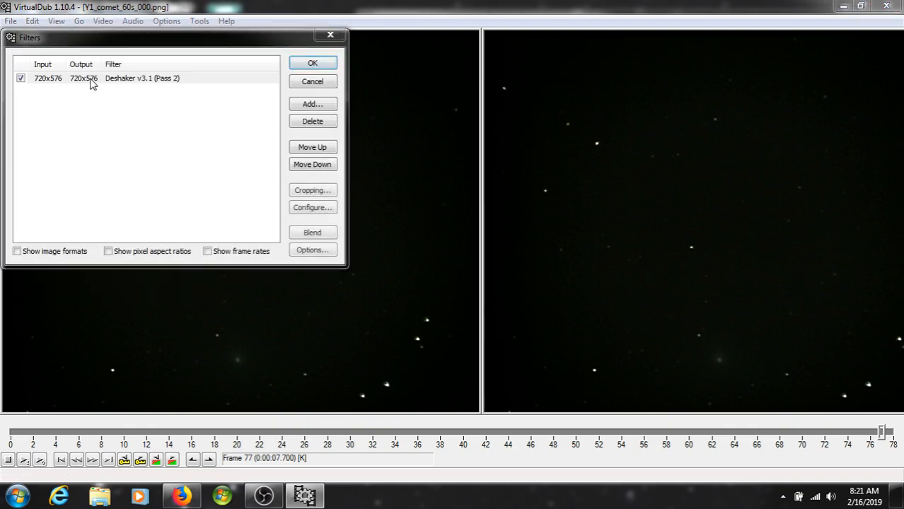
click(63, 47)
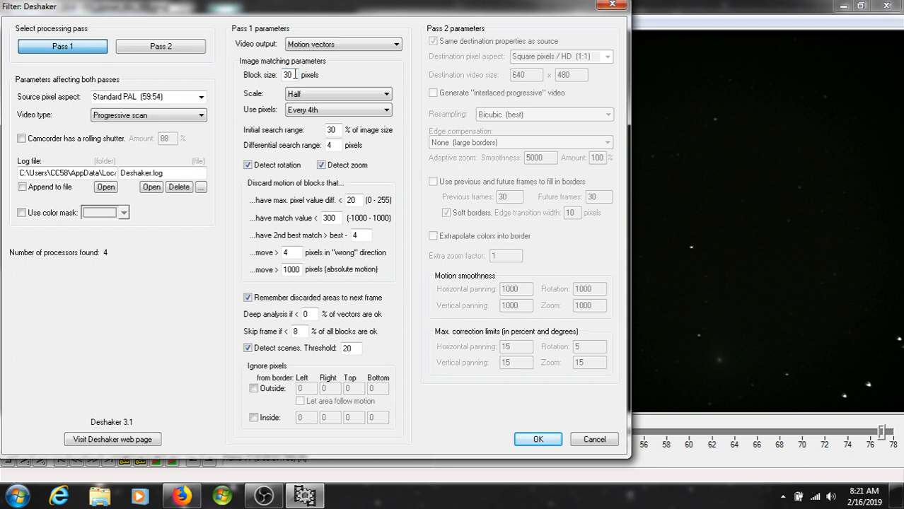
double_click(295, 75)
text(100)
Step: Check the Scale and Use pixels choices, keep Half and Every 4th, and accept the Deshaker settings
click(339, 99)
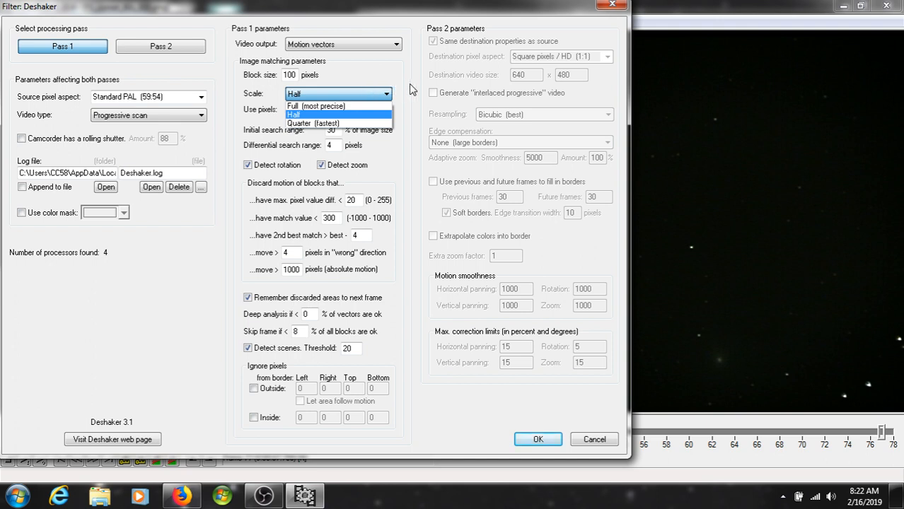
click(410, 85)
click(360, 113)
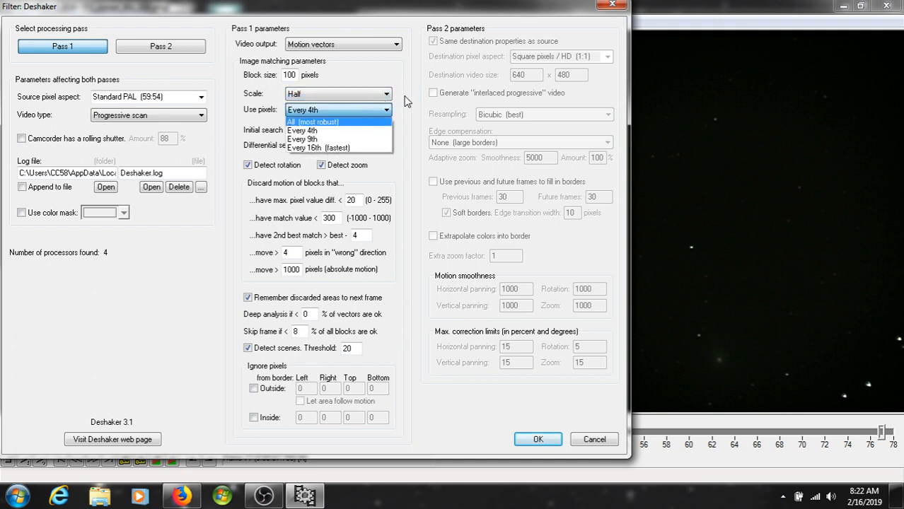
click(407, 102)
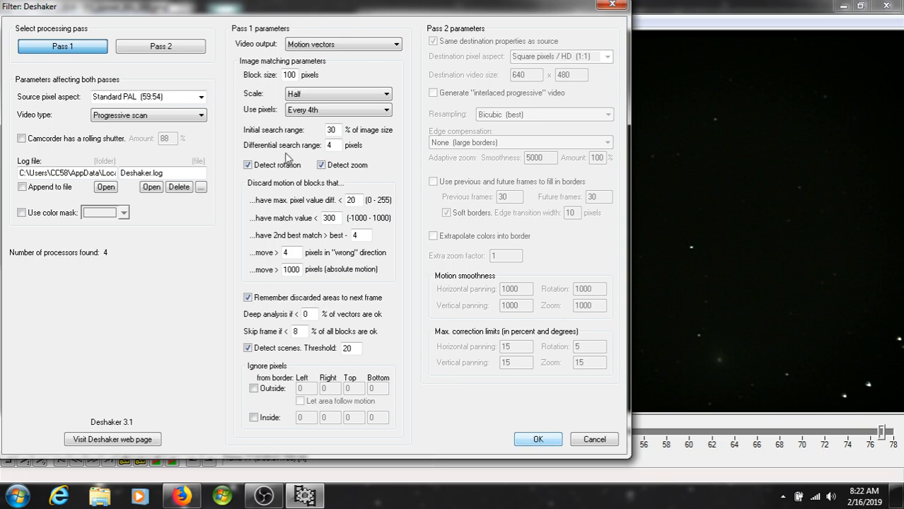
click(537, 438)
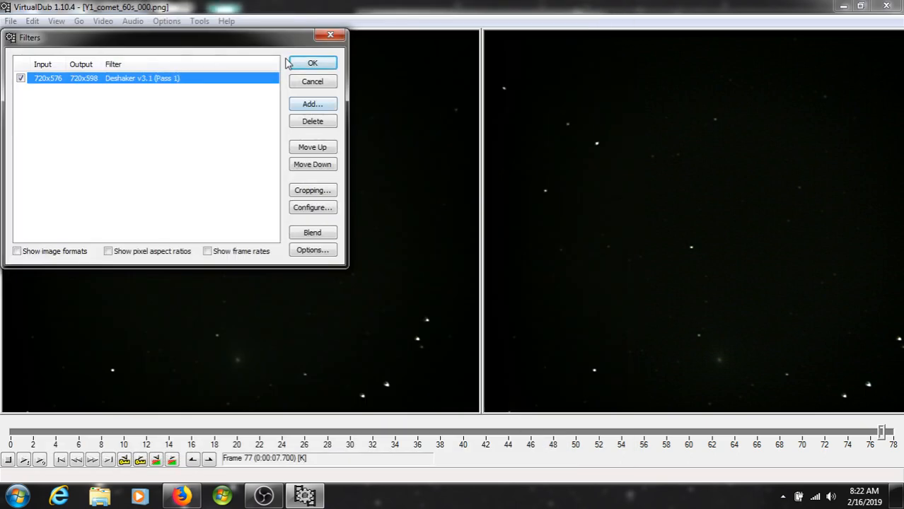
Step: Accept the filter list with Deshaker on Pass 1, and run the video analysis pass
click(313, 64)
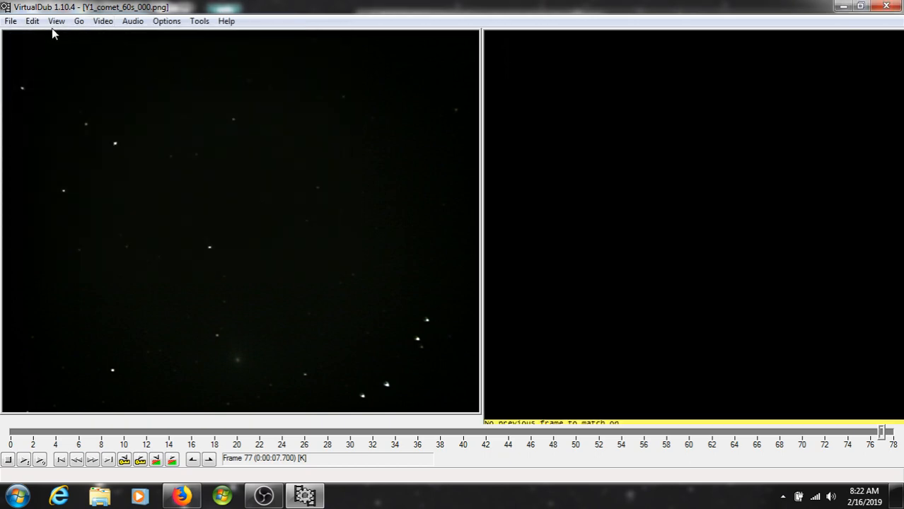
click(11, 21)
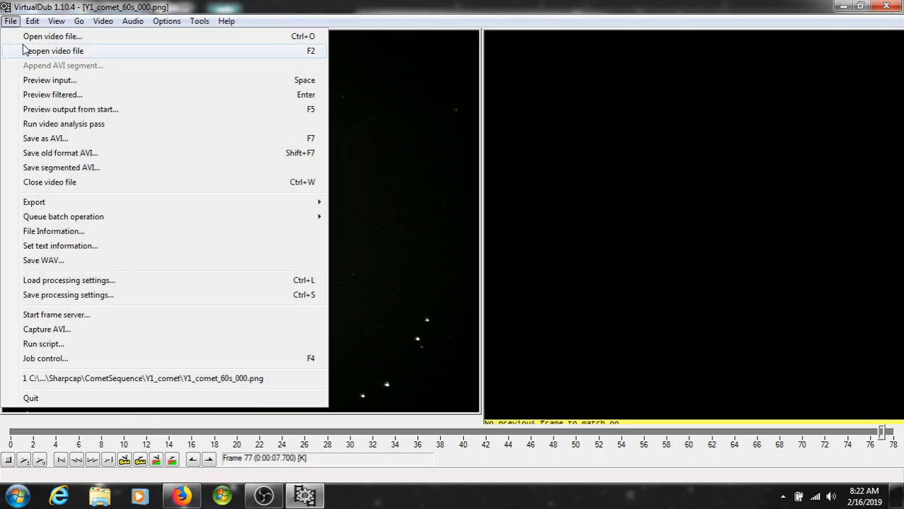
click(57, 125)
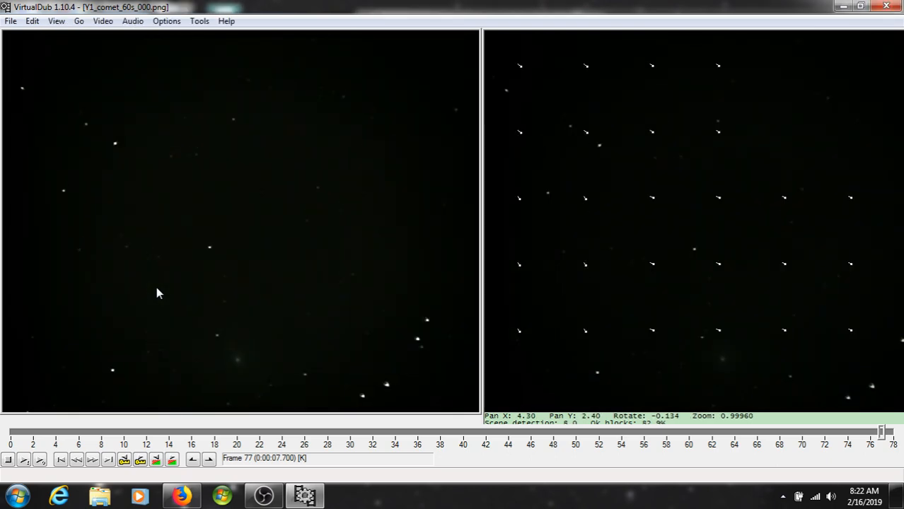
Step: Set the Deshaker filter to Pass 2, and play the filtered output from frame 0
click(99, 22)
click(34, 35)
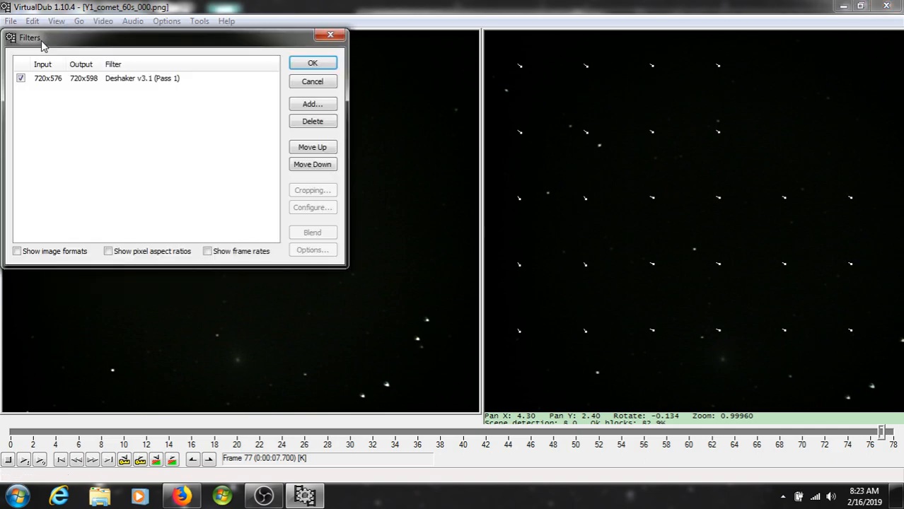
double_click(89, 79)
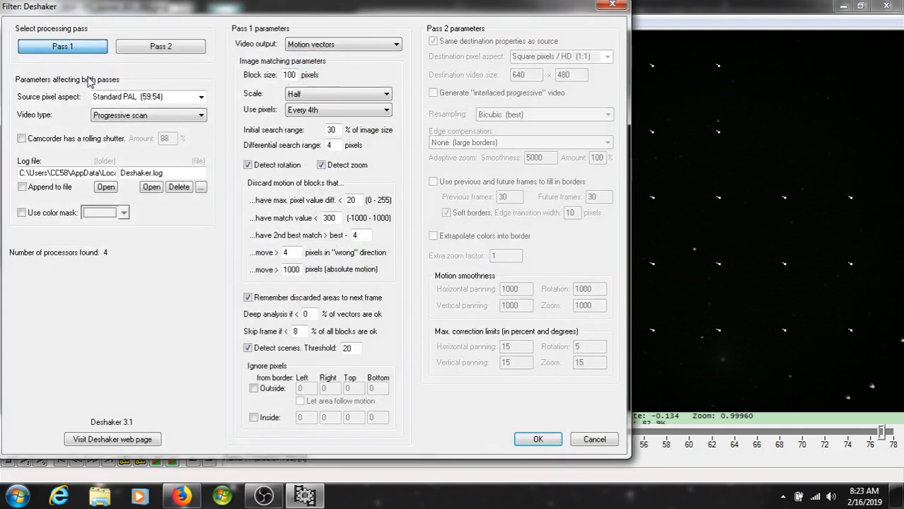
click(160, 49)
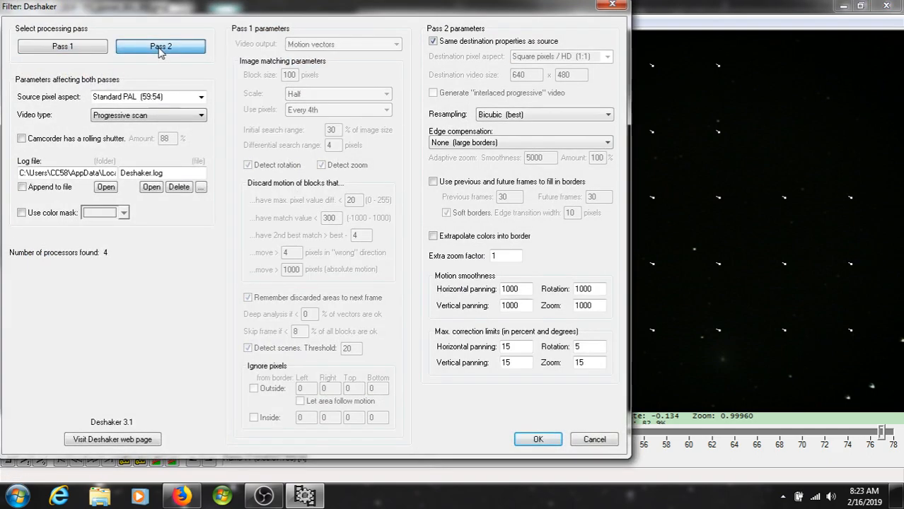
click(536, 440)
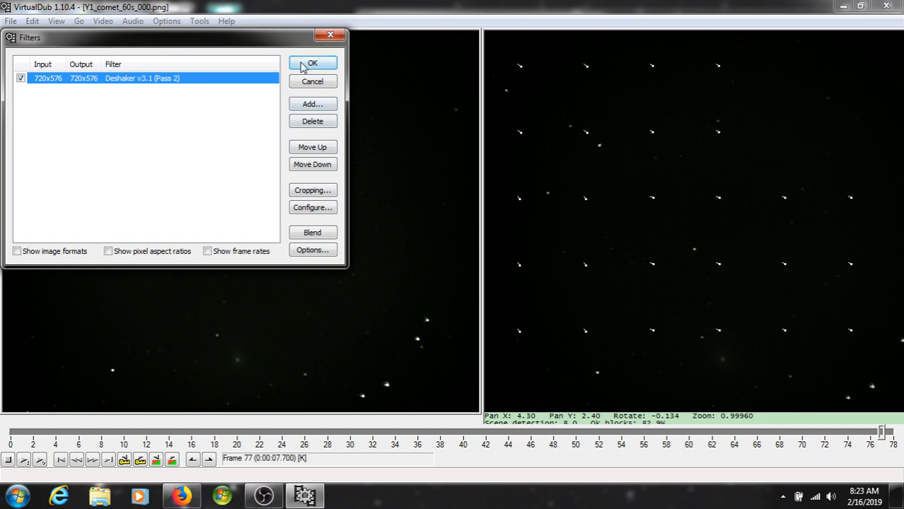
click(304, 66)
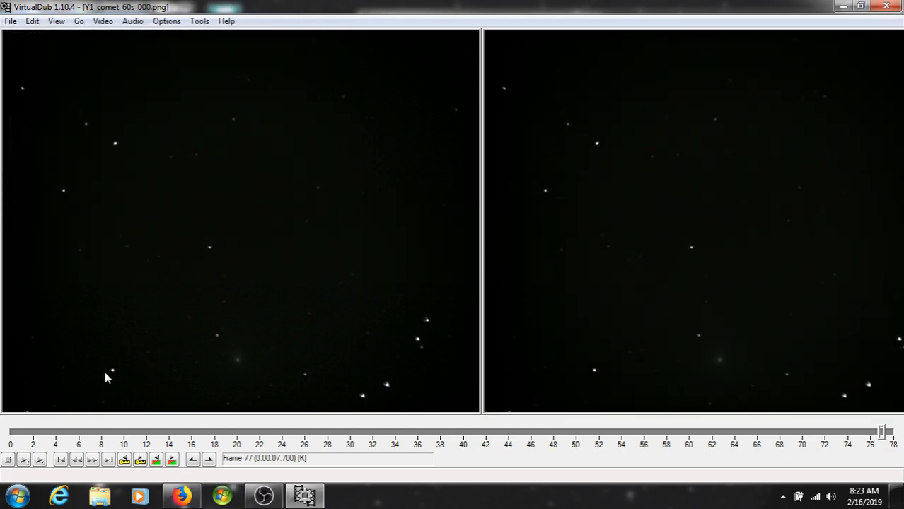
click(12, 434)
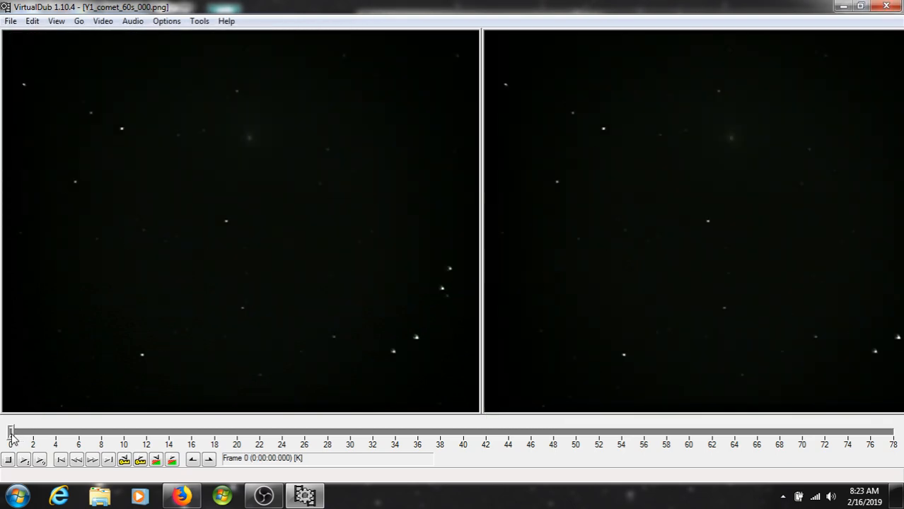
click(41, 461)
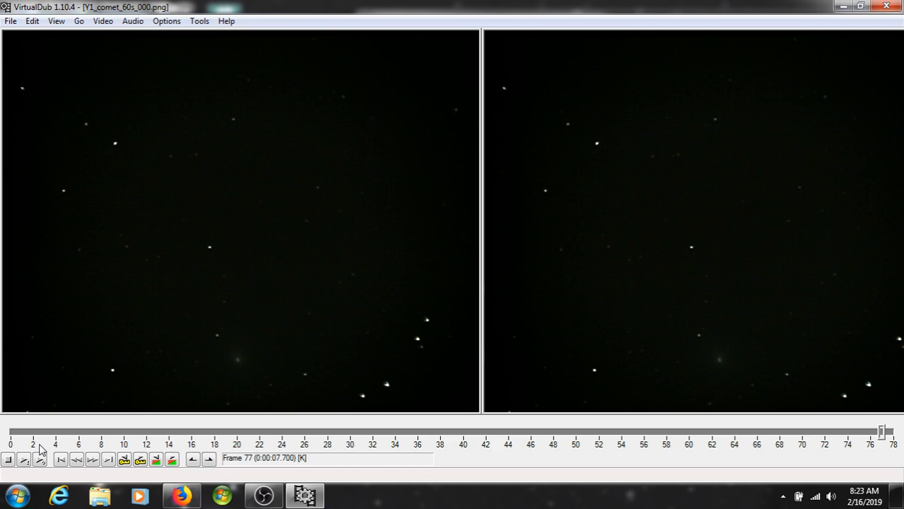
click(10, 21)
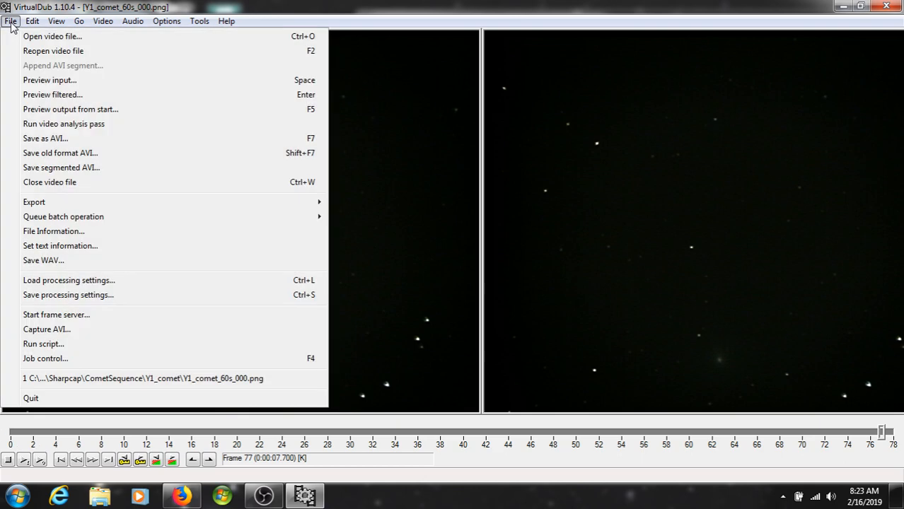
click(31, 139)
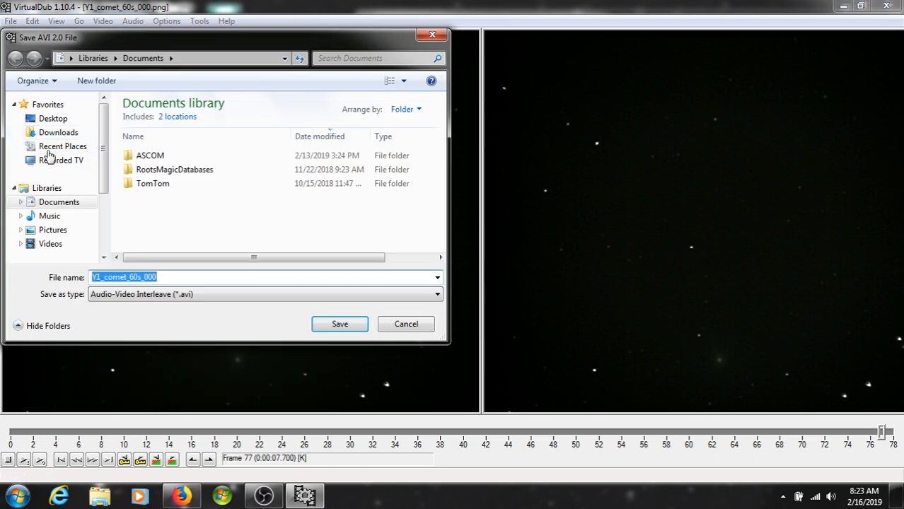
click(170, 277)
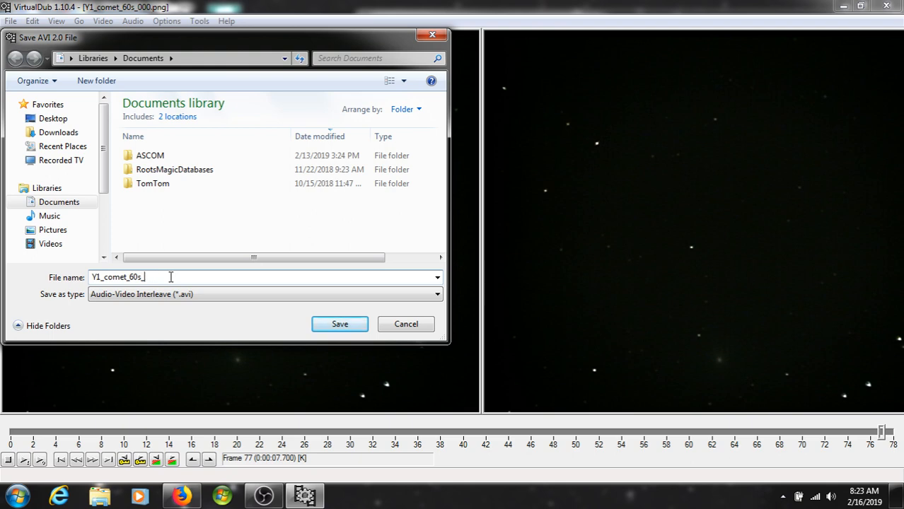
text(Deshake)
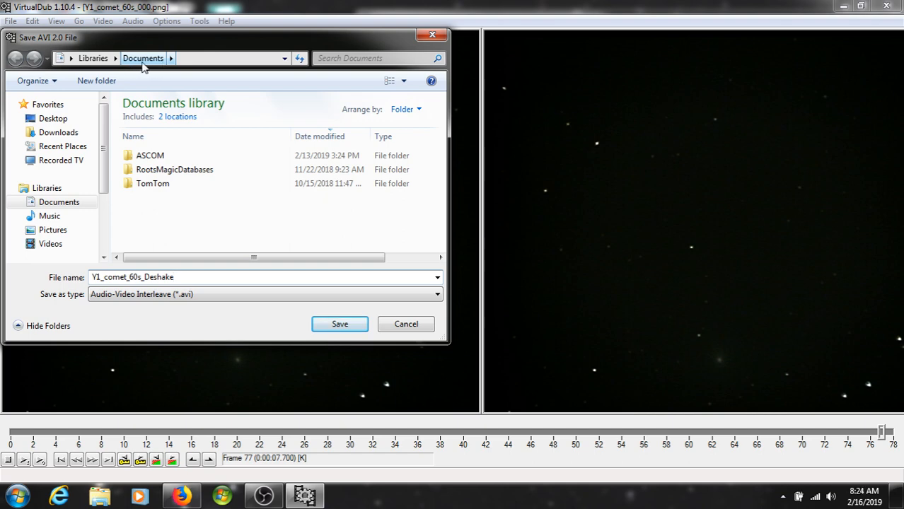
click(405, 325)
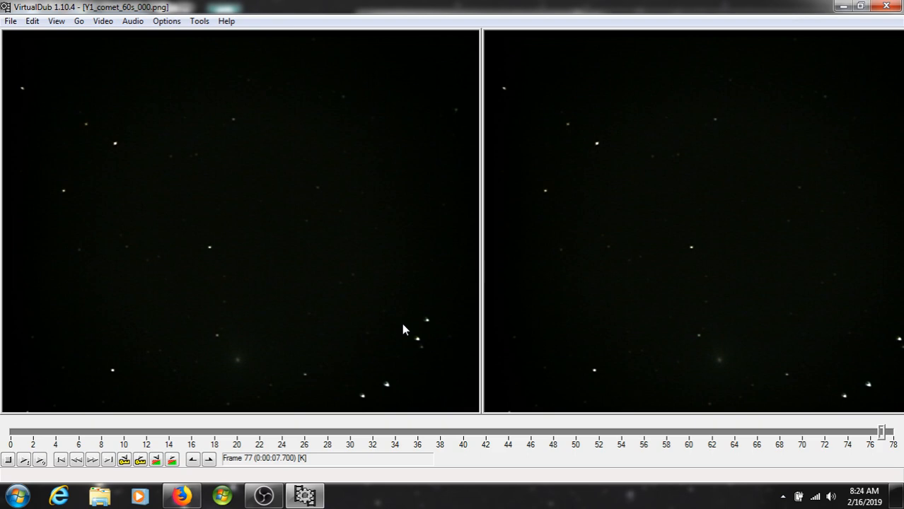
Step: Add the internal brightness/contrast filter after Deshaker in the video filter list
click(98, 24)
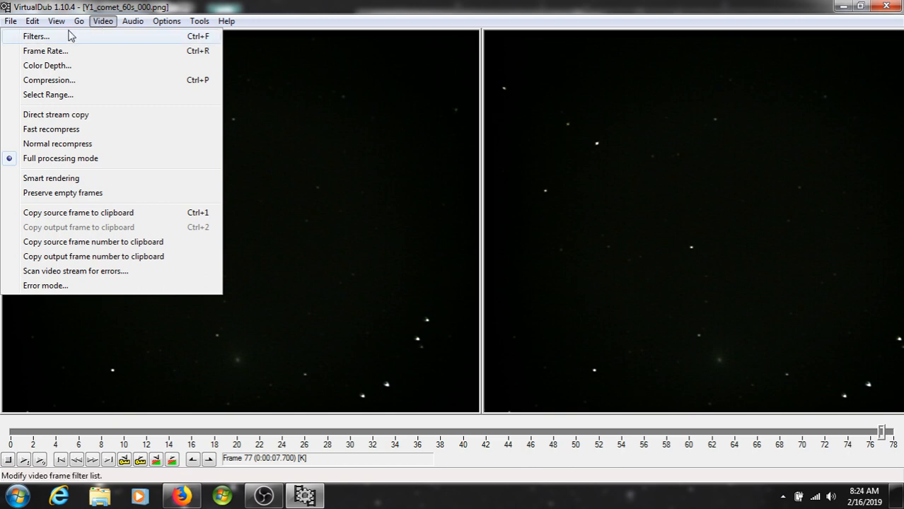
click(68, 36)
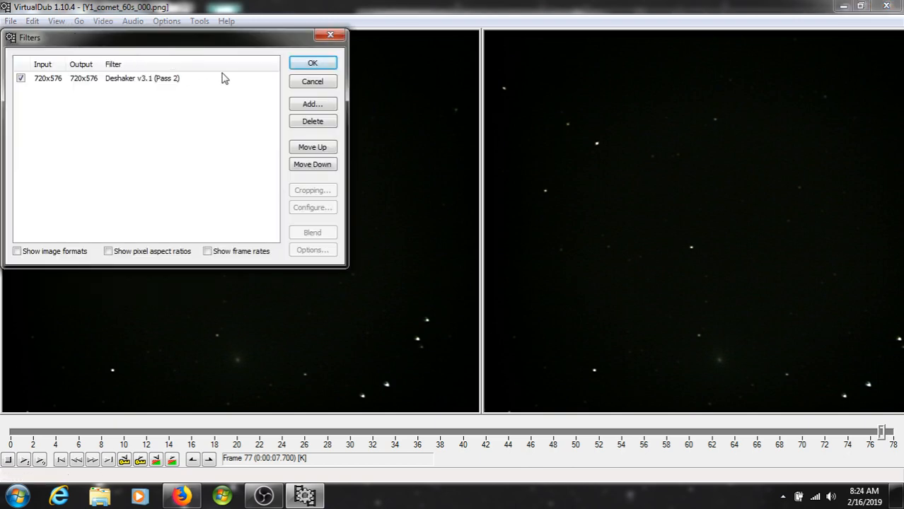
click(311, 104)
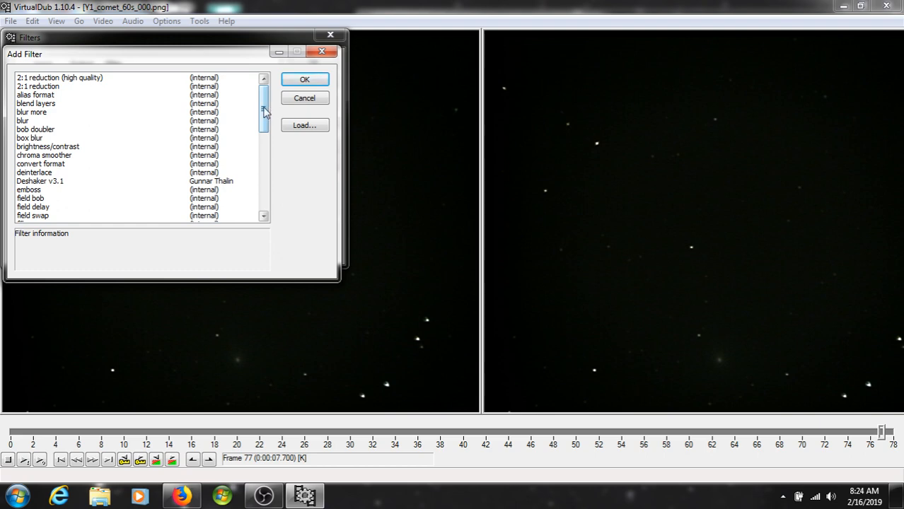
click(74, 146)
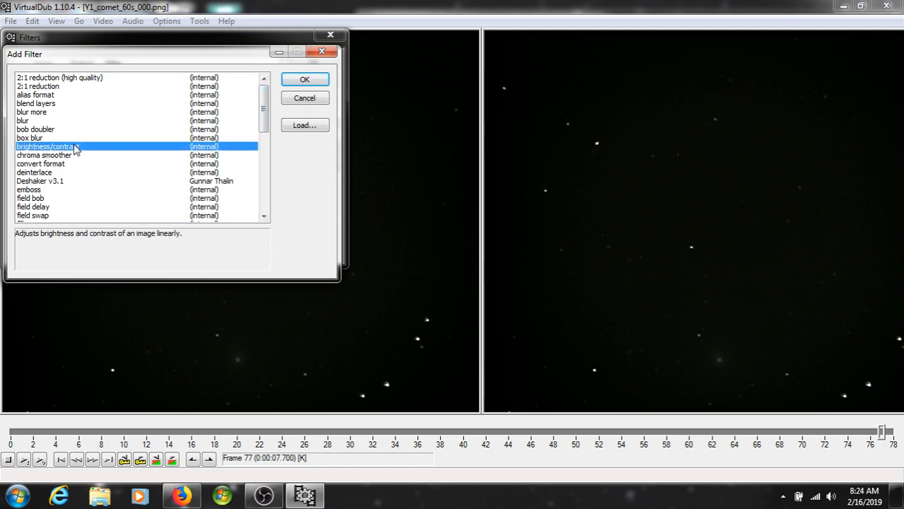
click(305, 79)
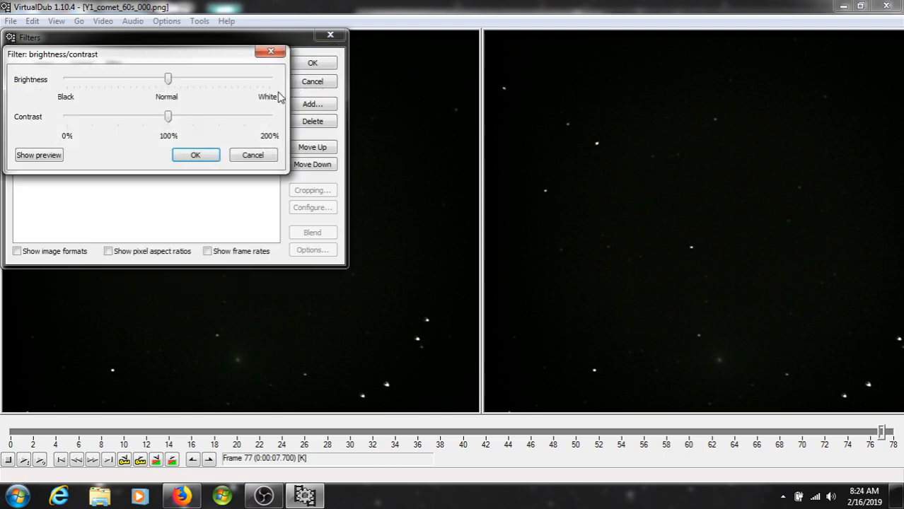
Step: Raise the filter's brightness to +7% with the preview shown, accept the filters, and play the filtered output from frame 0
click(48, 157)
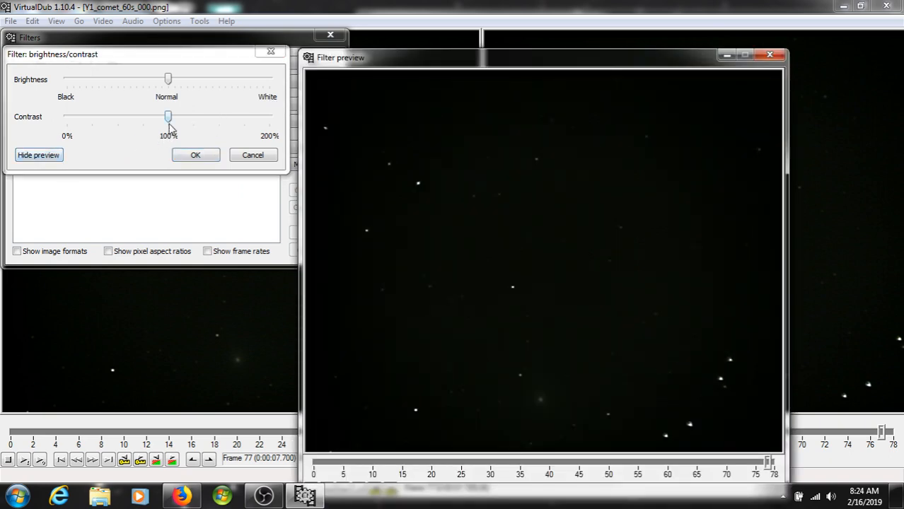
mouse_move(170, 85)
mouse_down()
mouse_move(187, 87)
mouse_move(178, 85)
mouse_up()
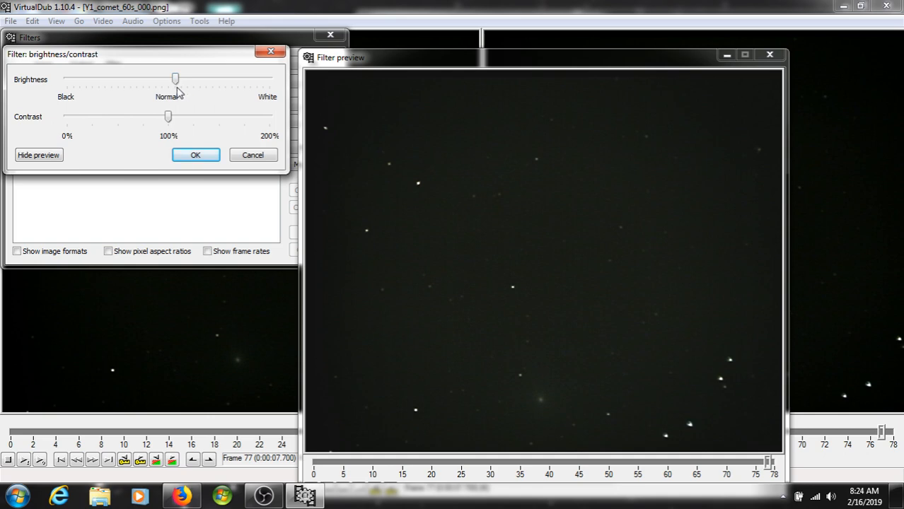
click(196, 156)
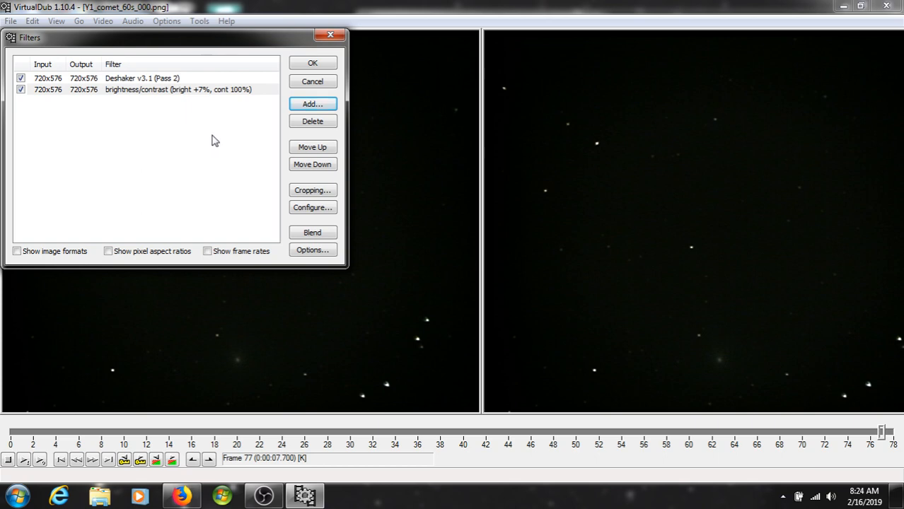
click(301, 64)
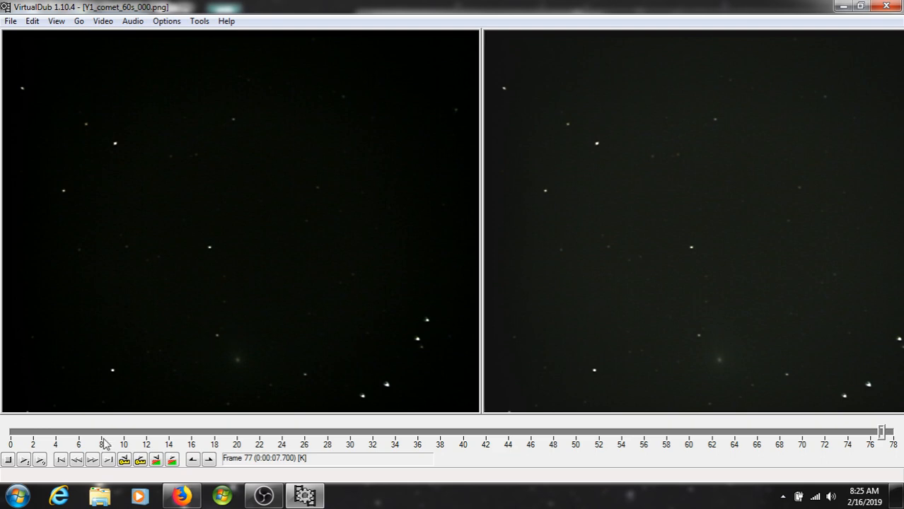
click(9, 433)
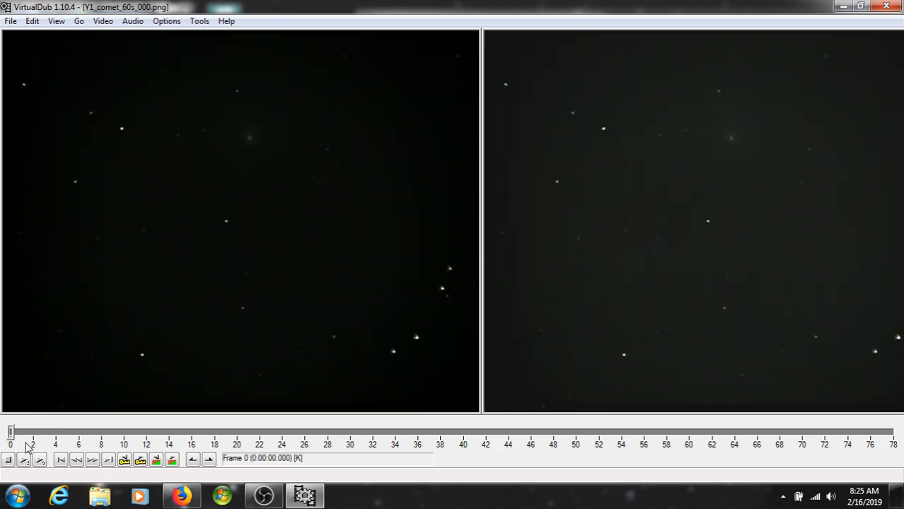
click(40, 460)
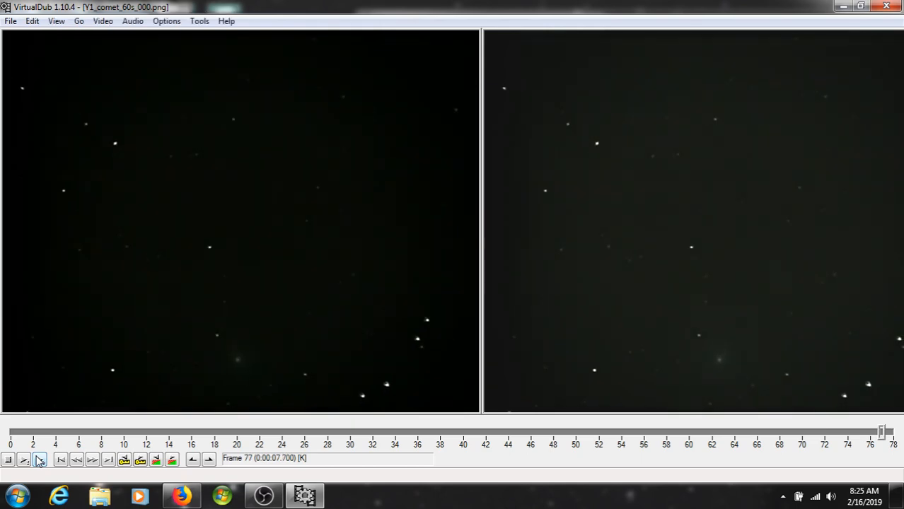
Step: Change the source frame rate to 5 fps, and play the filtered output from the first frame
click(133, 20)
mouse_move(103, 21)
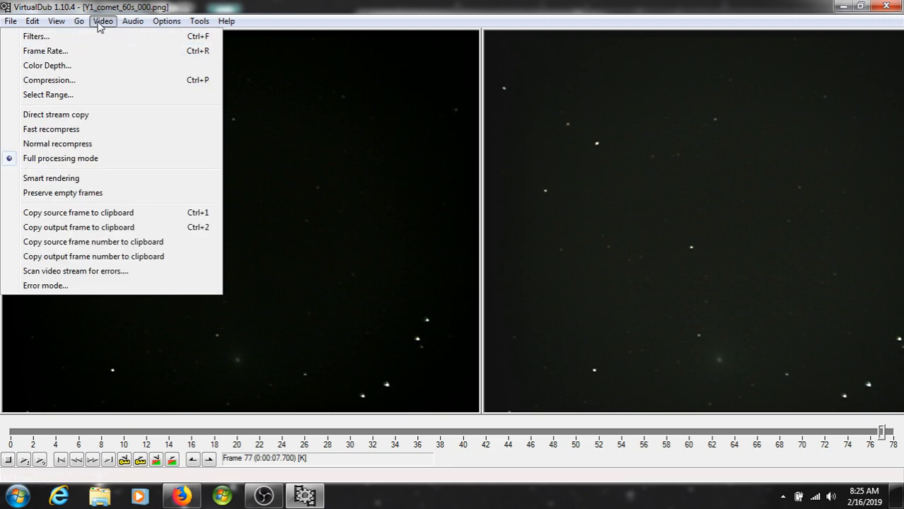
click(69, 56)
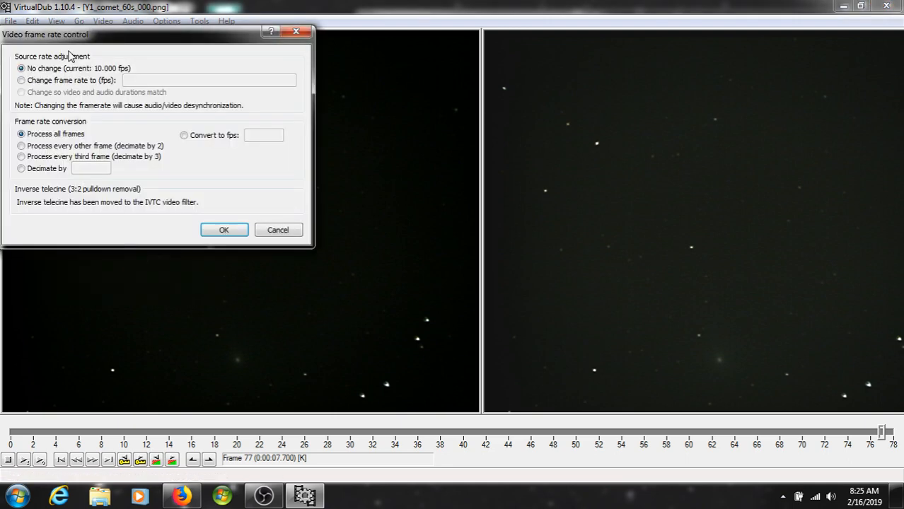
click(21, 80)
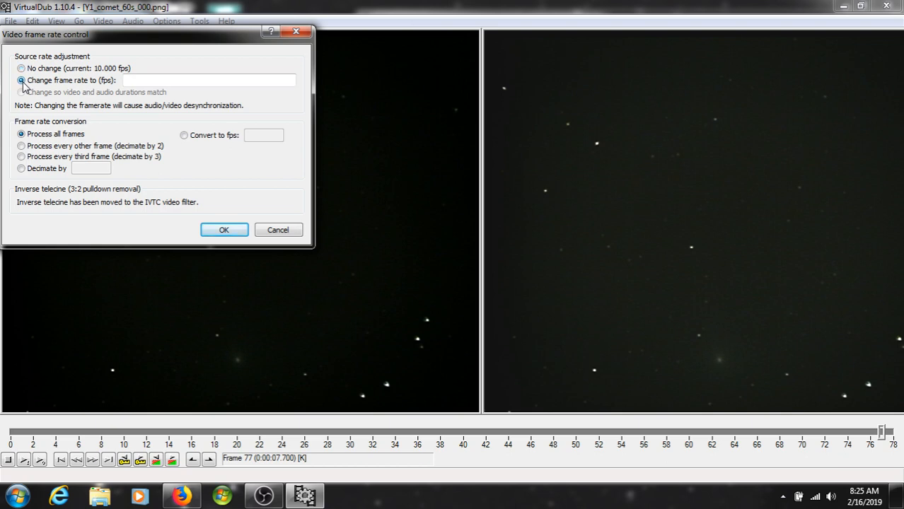
click(140, 82)
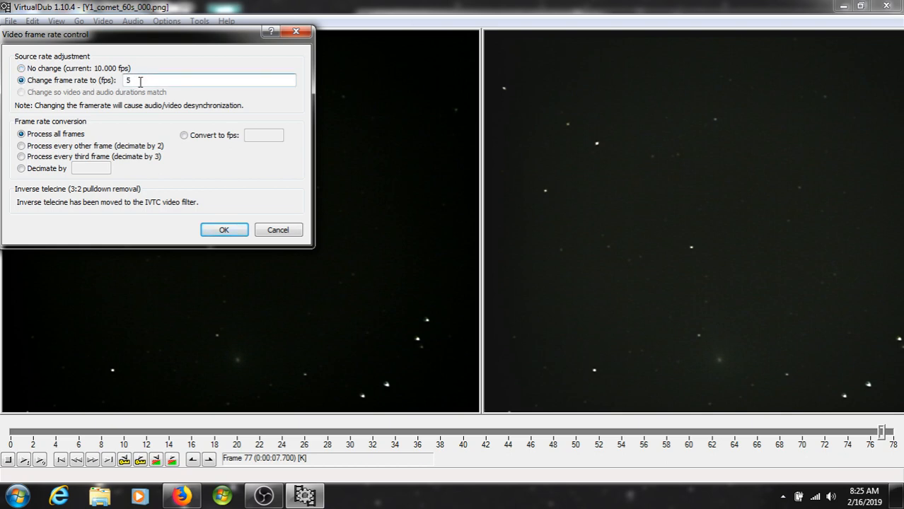
click(225, 231)
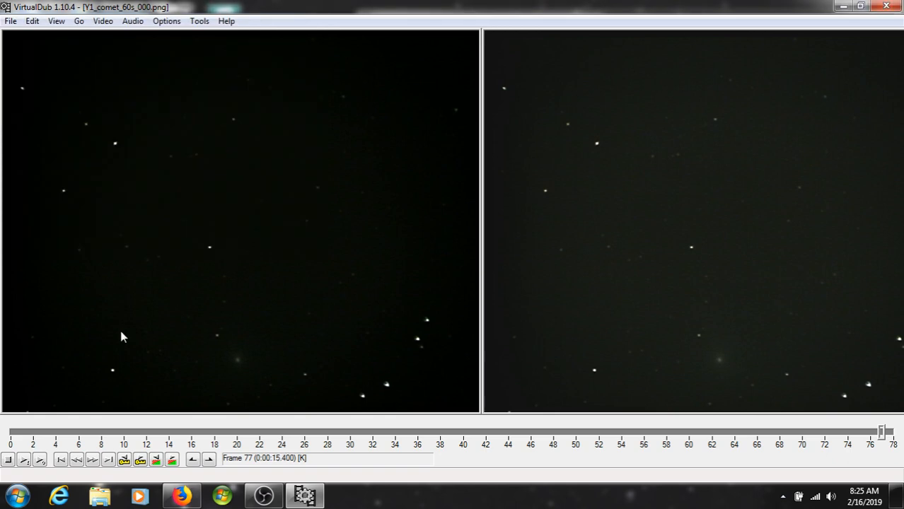
click(13, 433)
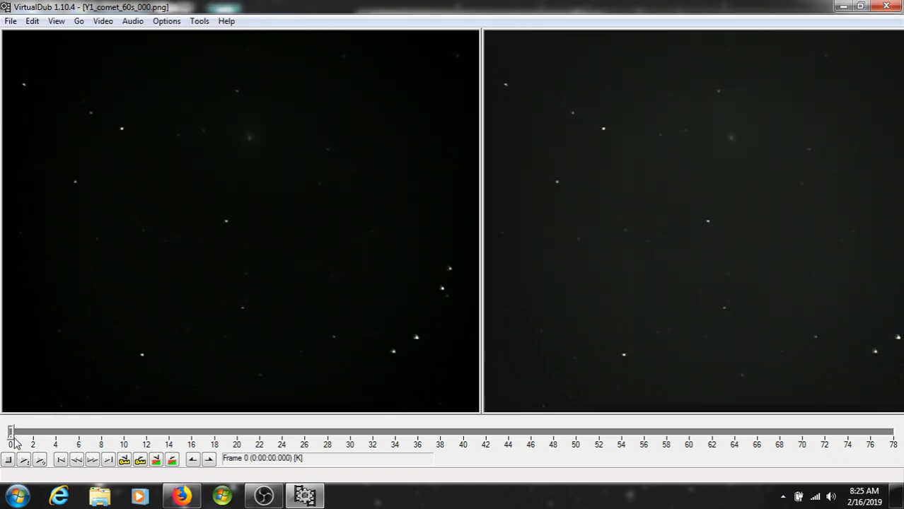
click(39, 462)
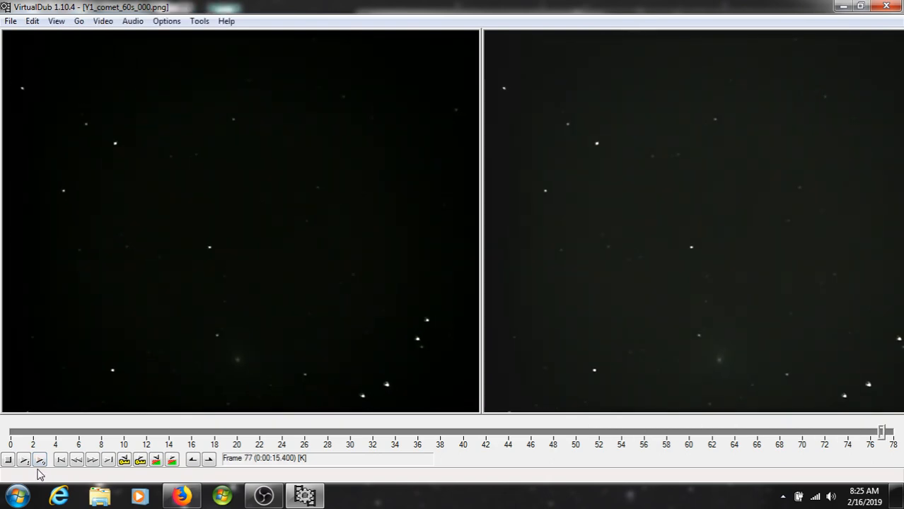
Step: Add the internal rotate filter set to left by 90° after brightness/contrast, and play the filtered output from frame 0
click(103, 22)
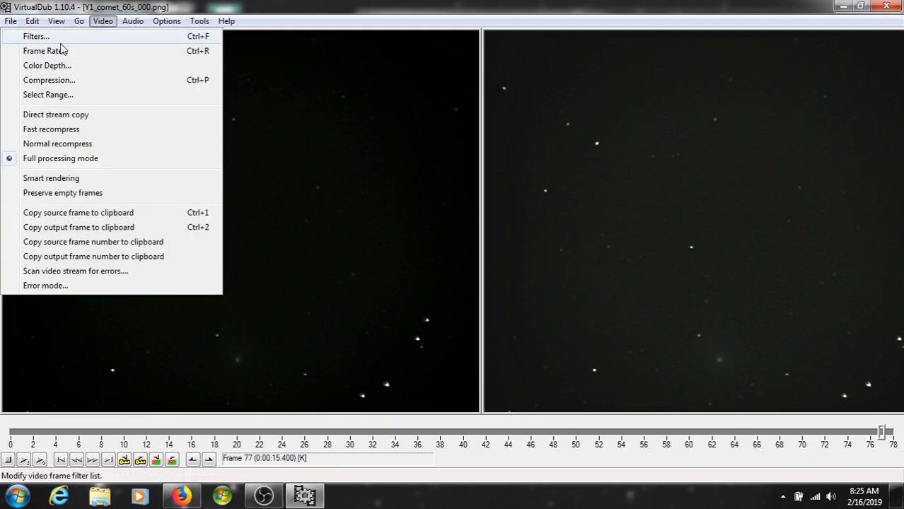
click(57, 40)
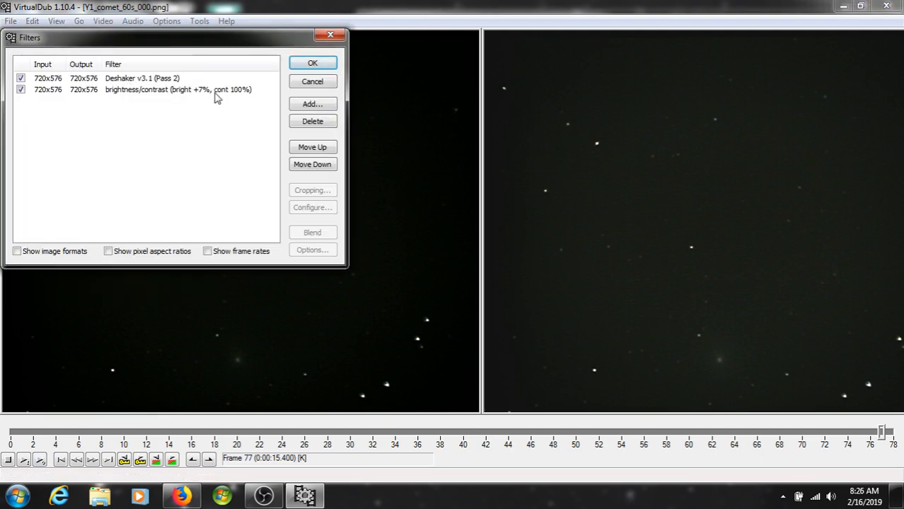
click(312, 105)
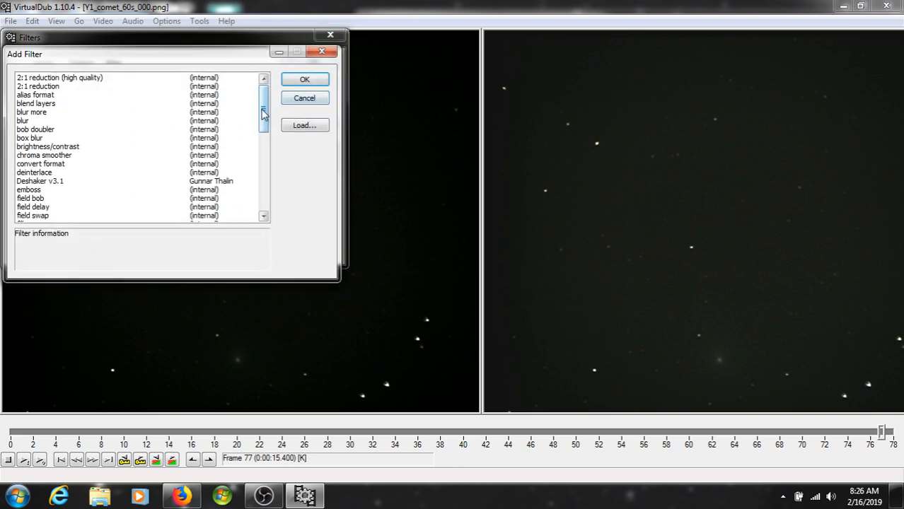
drag(264, 112, 266, 196)
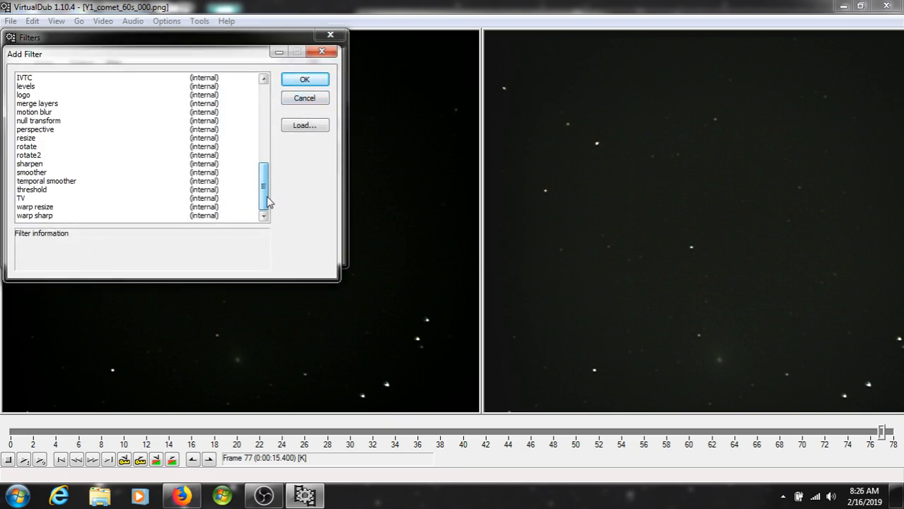
click(27, 147)
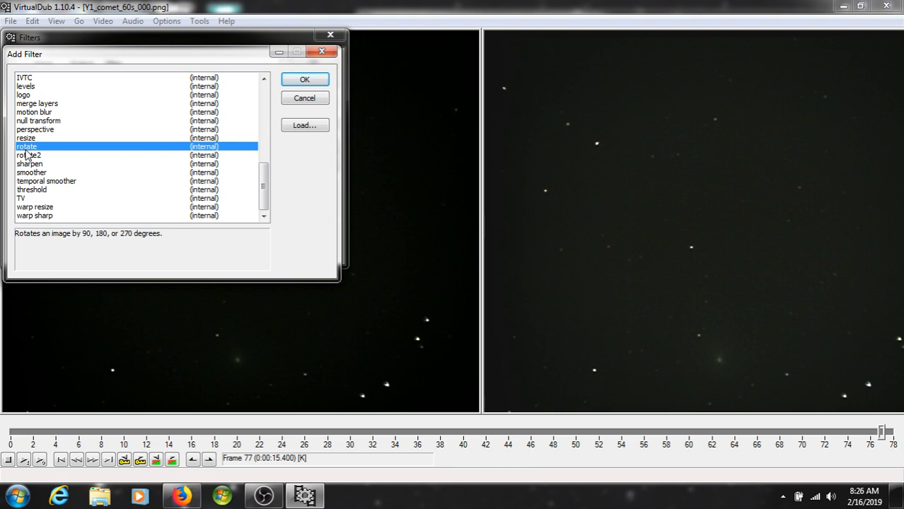
click(305, 80)
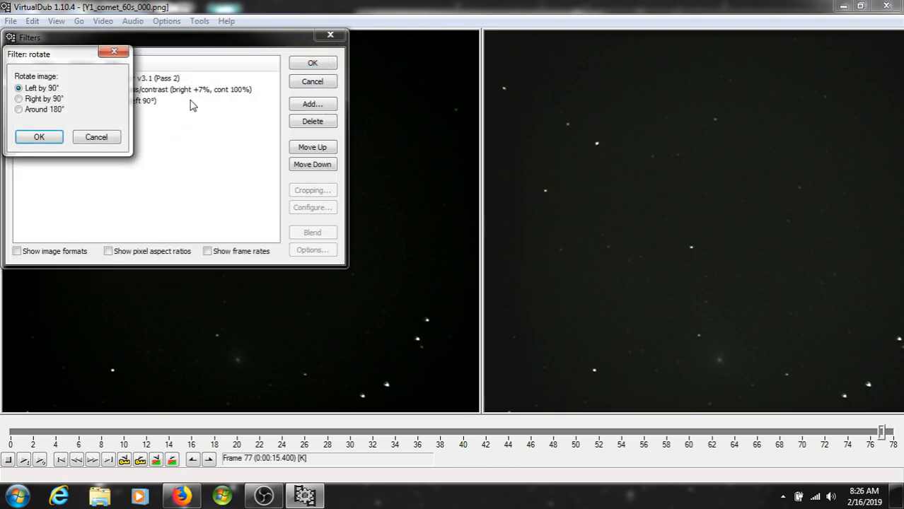
click(39, 138)
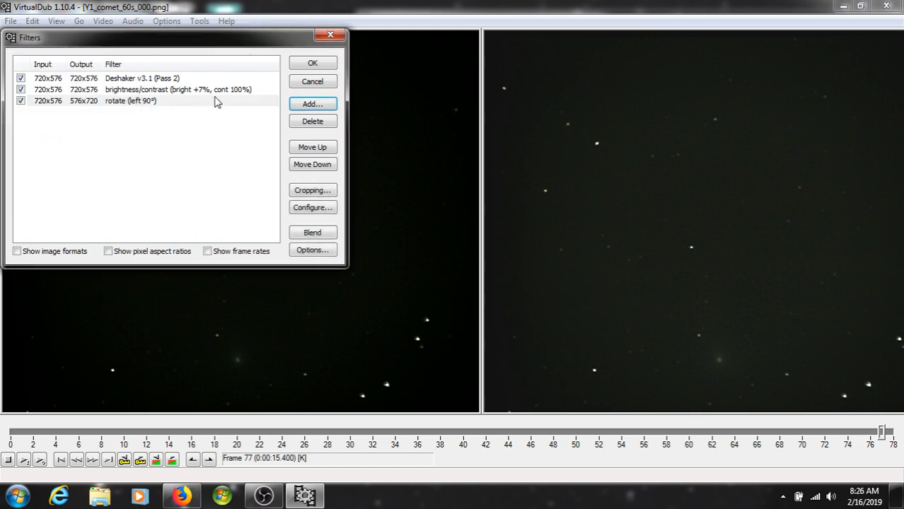
click(307, 65)
click(306, 66)
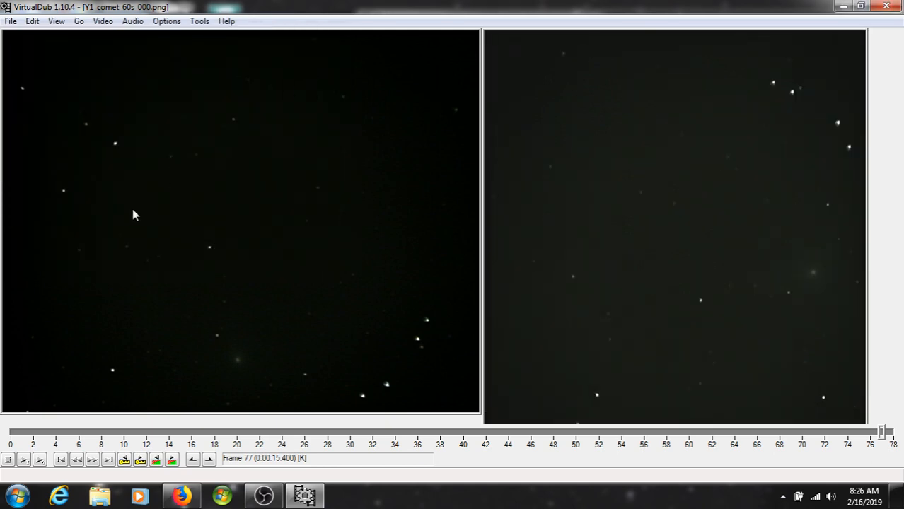
click(12, 443)
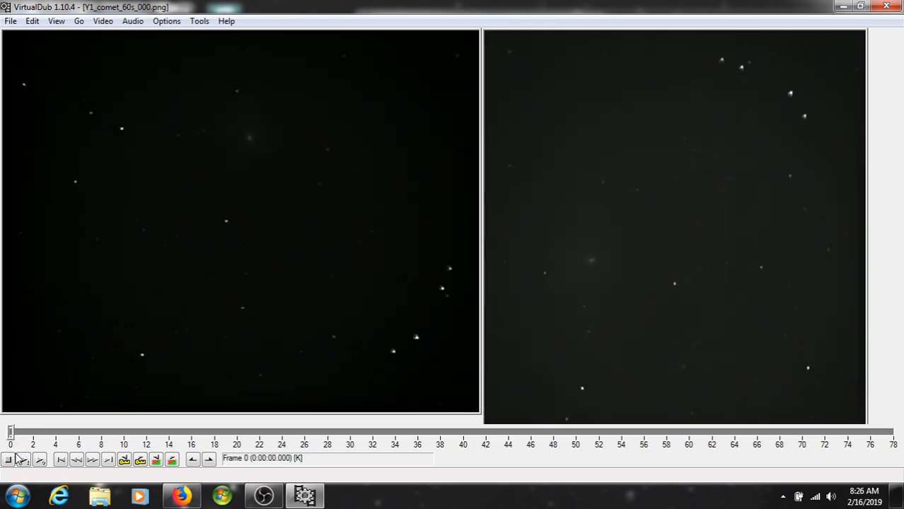
click(40, 460)
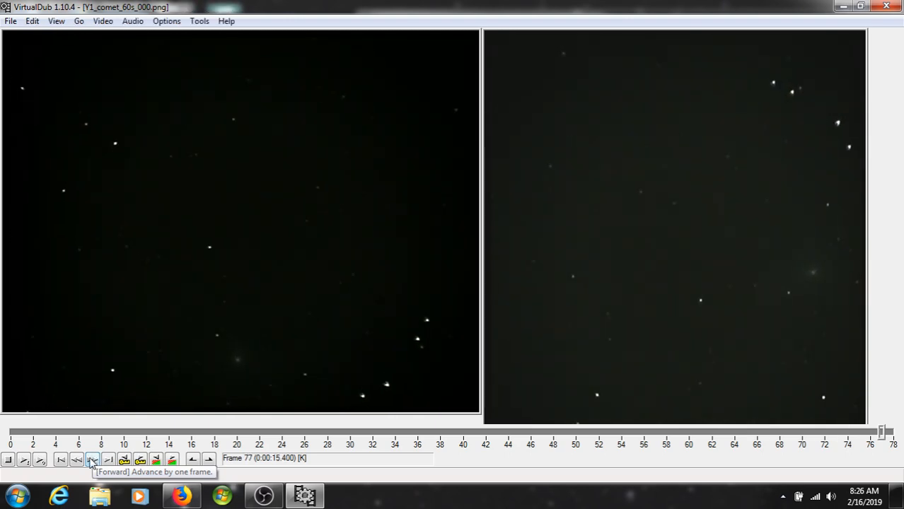
Step: Add the internal resize filter after rotate and set its new size to 300% relative
click(99, 21)
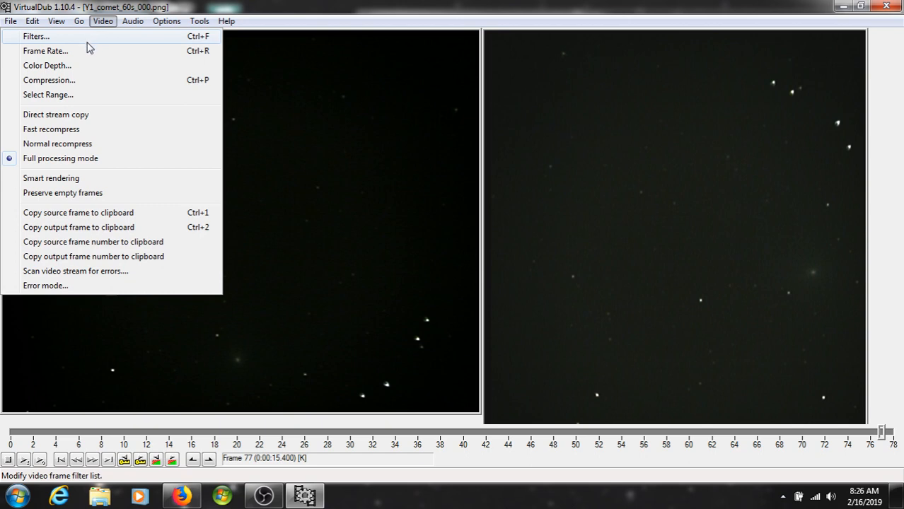
click(74, 40)
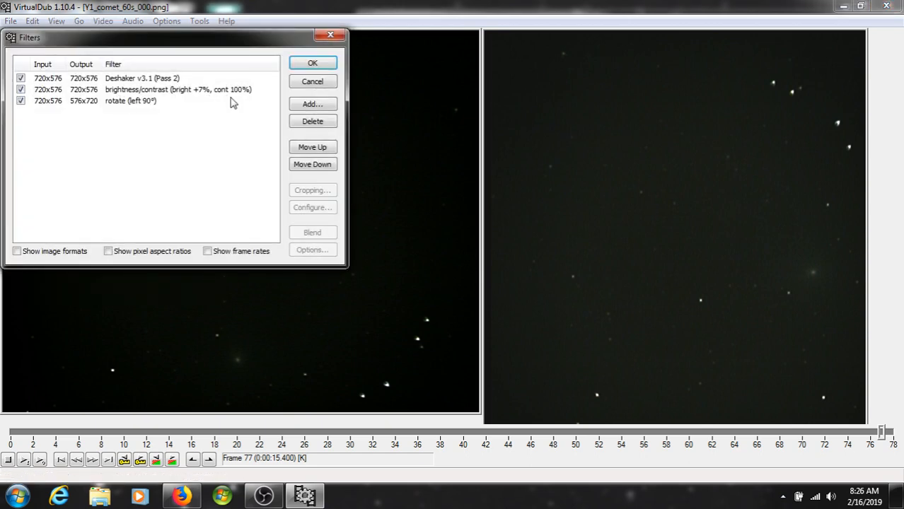
click(311, 104)
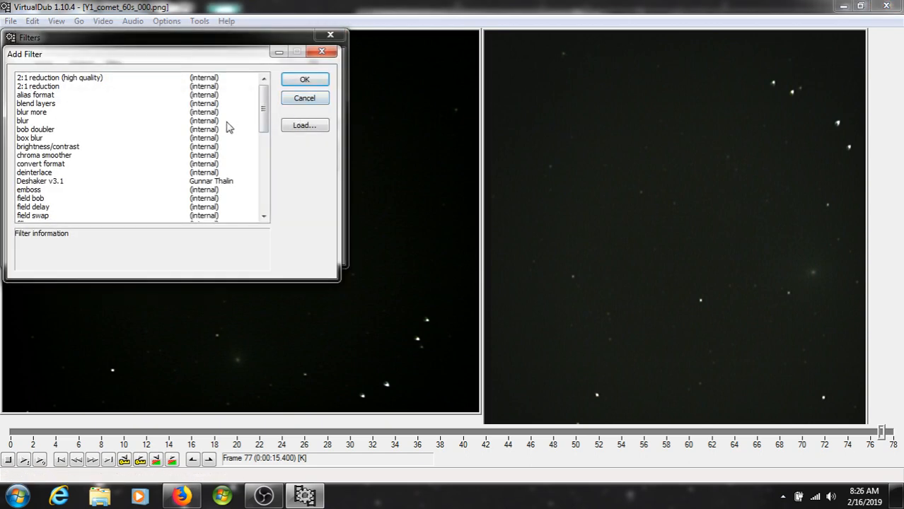
drag(263, 120, 263, 192)
click(37, 157)
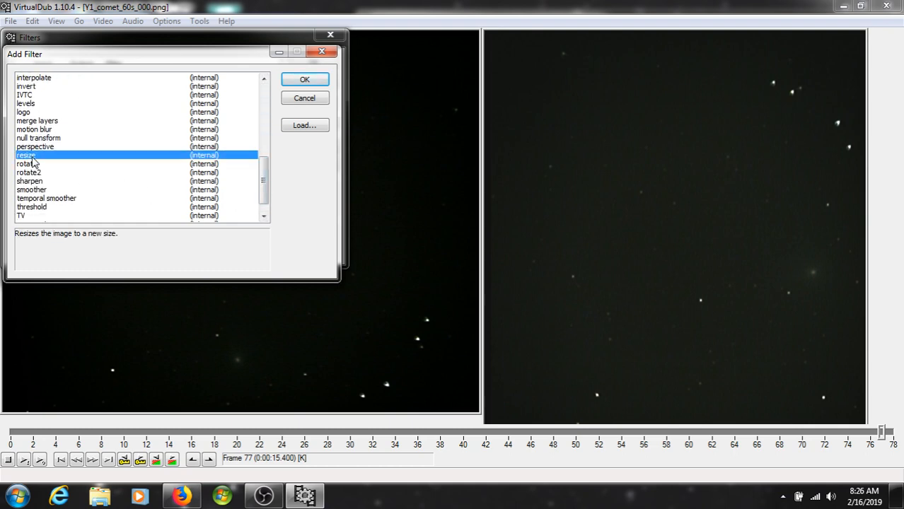
click(304, 80)
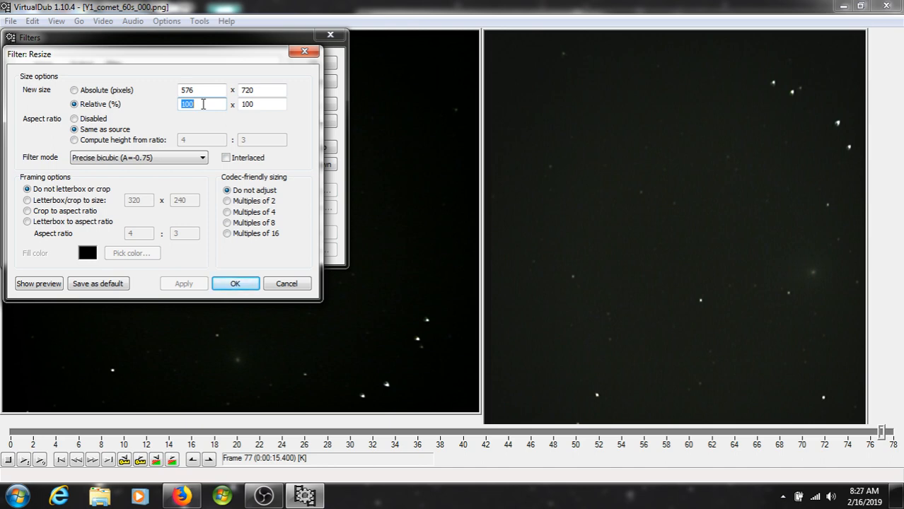
text(300)
Step: Set the resize filter to letterbox/crop to 640 x 480, accept the filters, and play the filtered output from frame 0
click(29, 203)
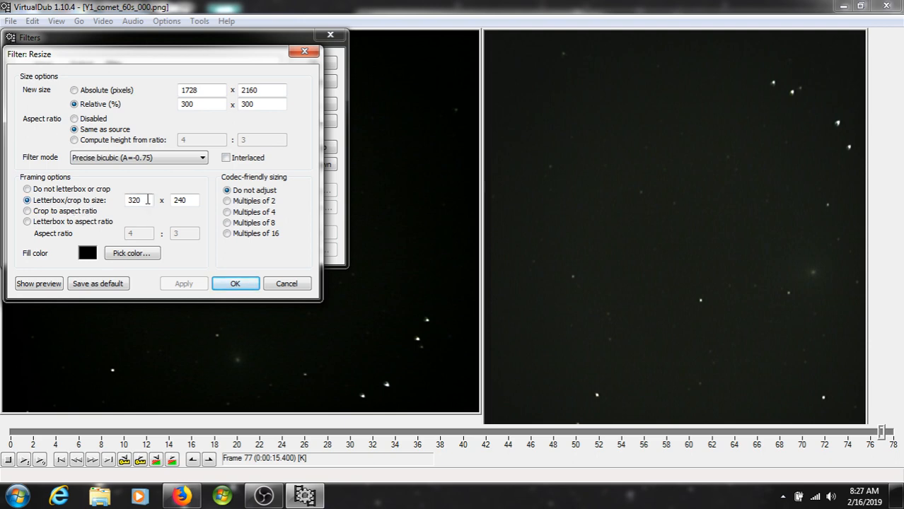
drag(145, 201, 119, 200)
text(640)
drag(191, 203, 162, 205)
text(480)
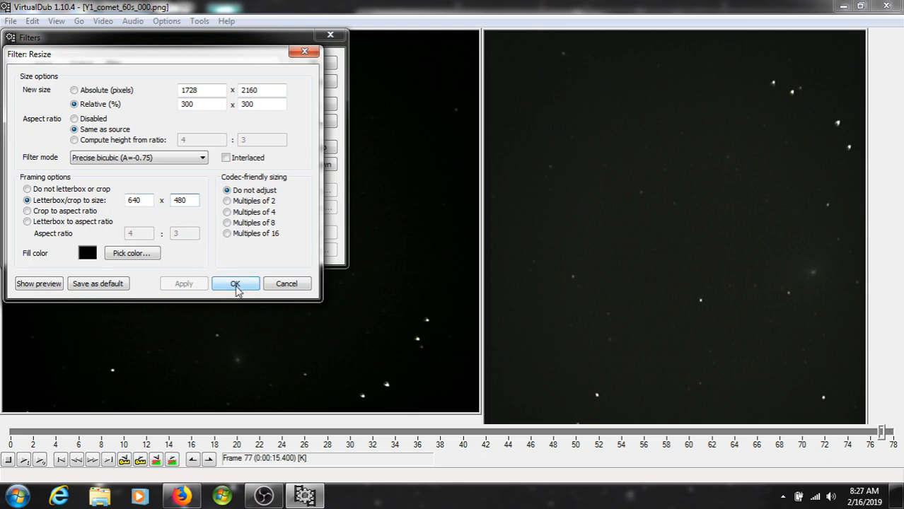
click(234, 284)
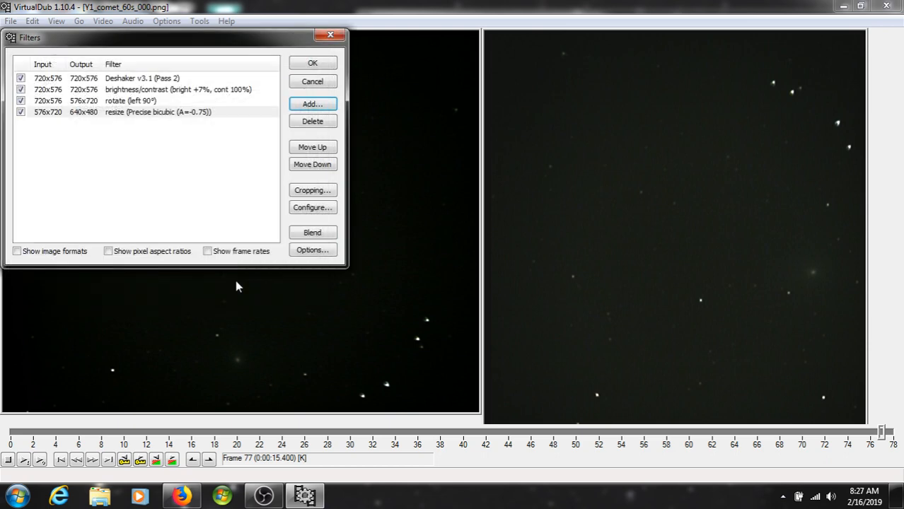
click(309, 64)
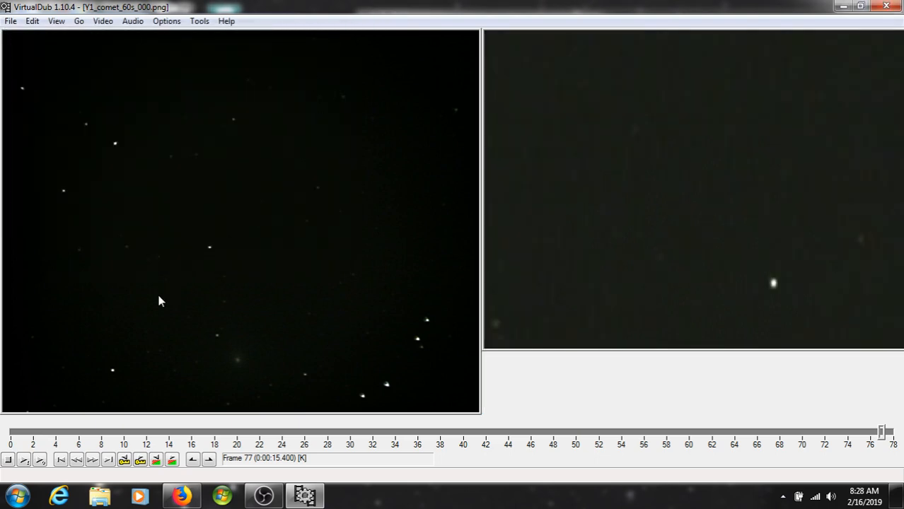
click(11, 433)
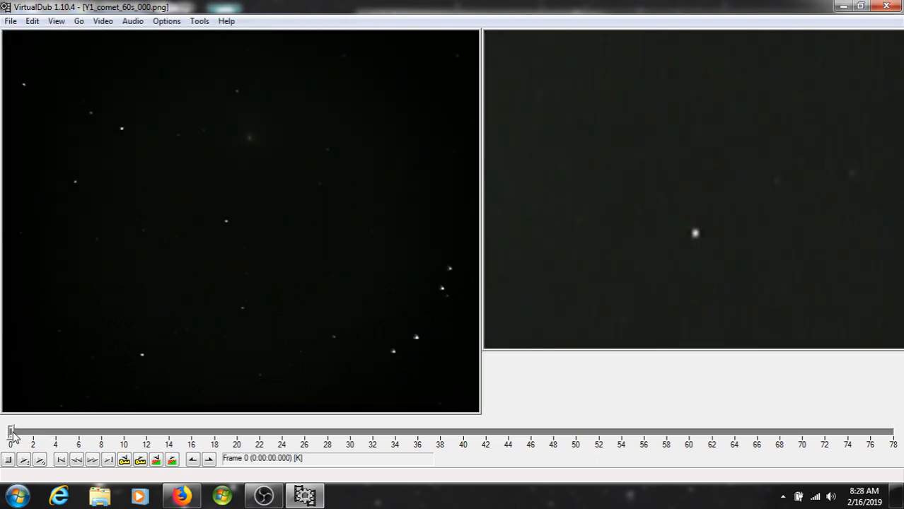
click(41, 460)
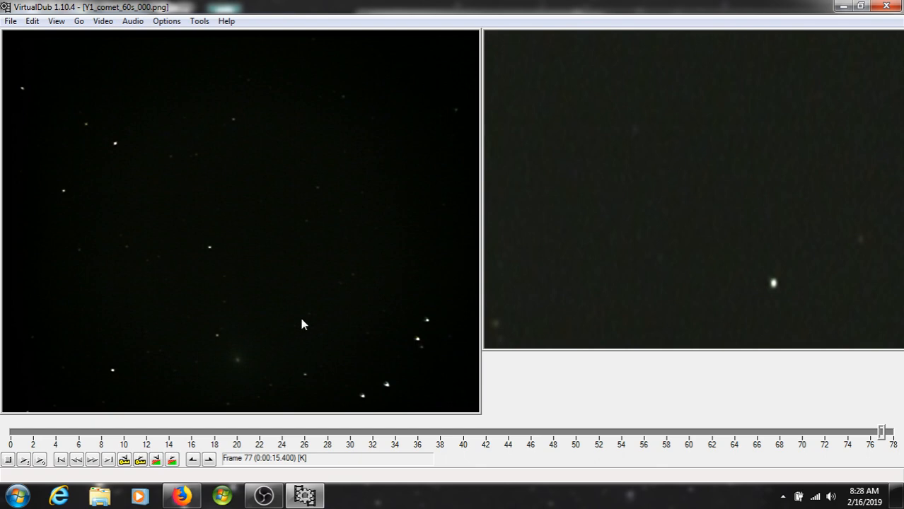
Step: Step back through the early frames to find where the comet enters the cropped view, and mark frame 5 as the selection start
click(172, 442)
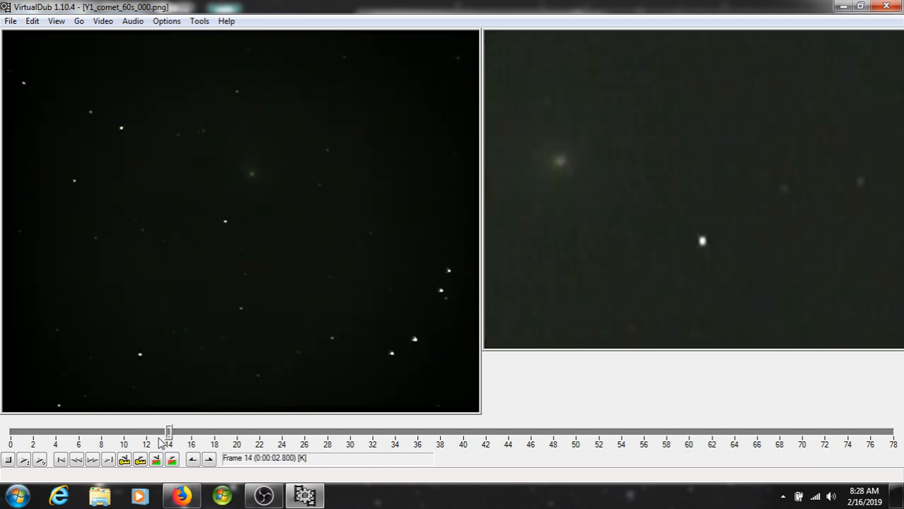
click(147, 443)
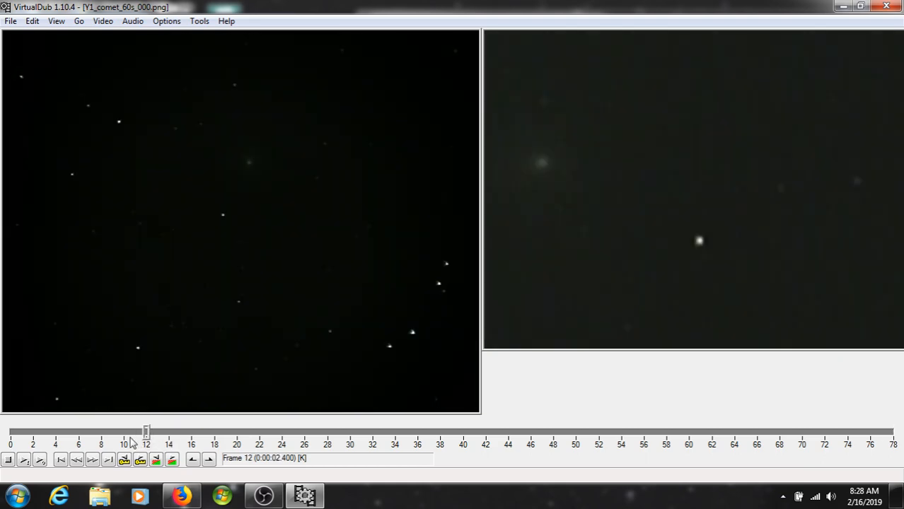
click(126, 443)
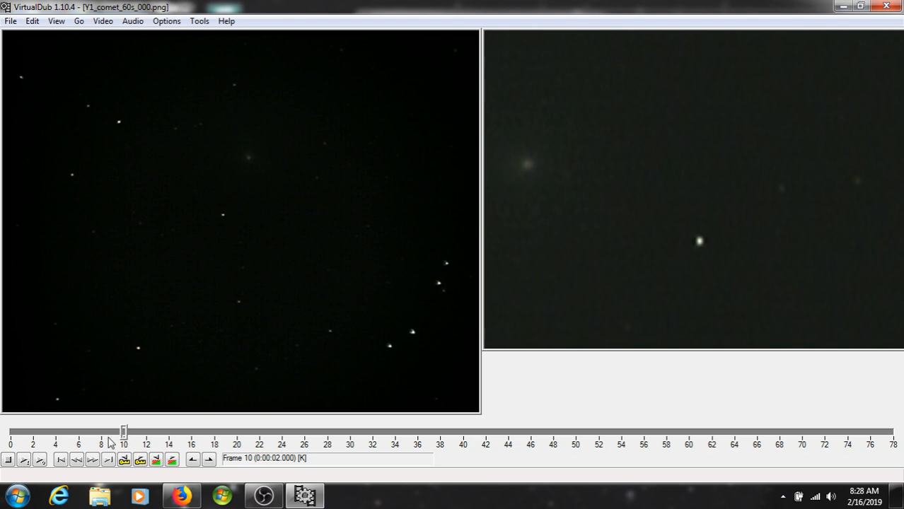
click(104, 442)
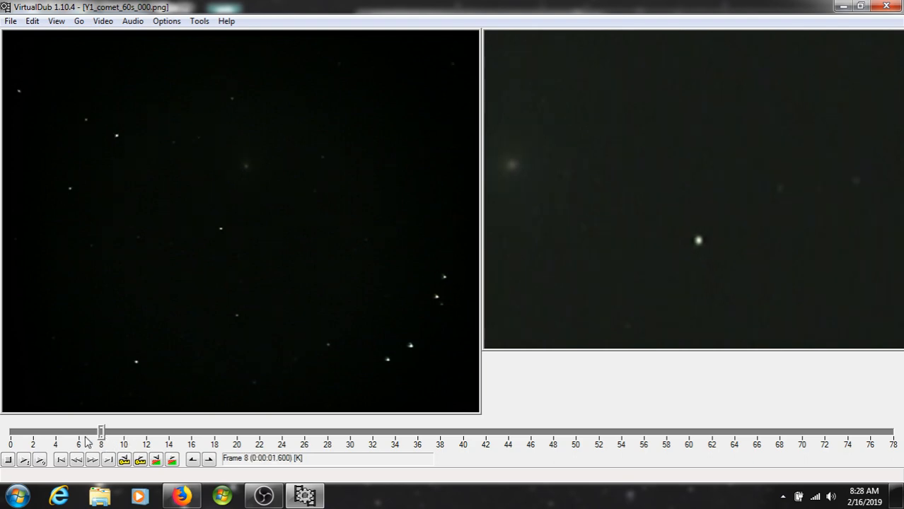
click(80, 442)
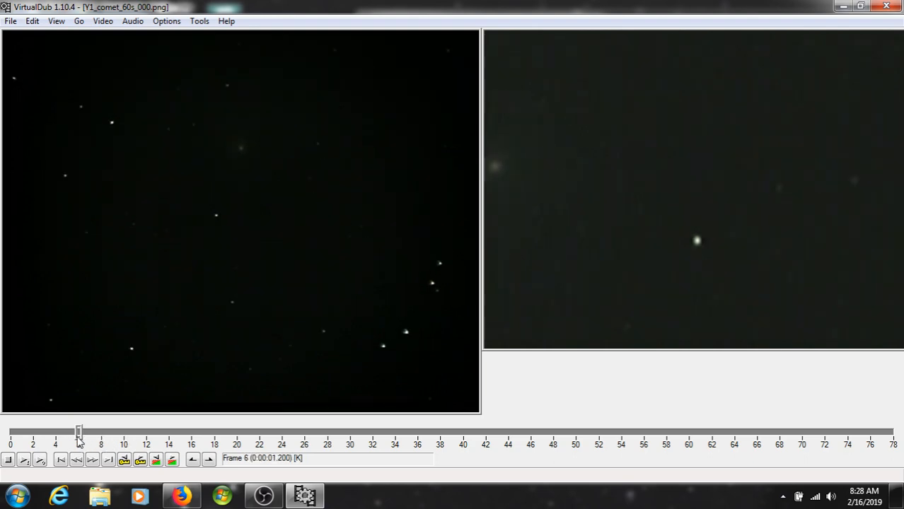
click(60, 443)
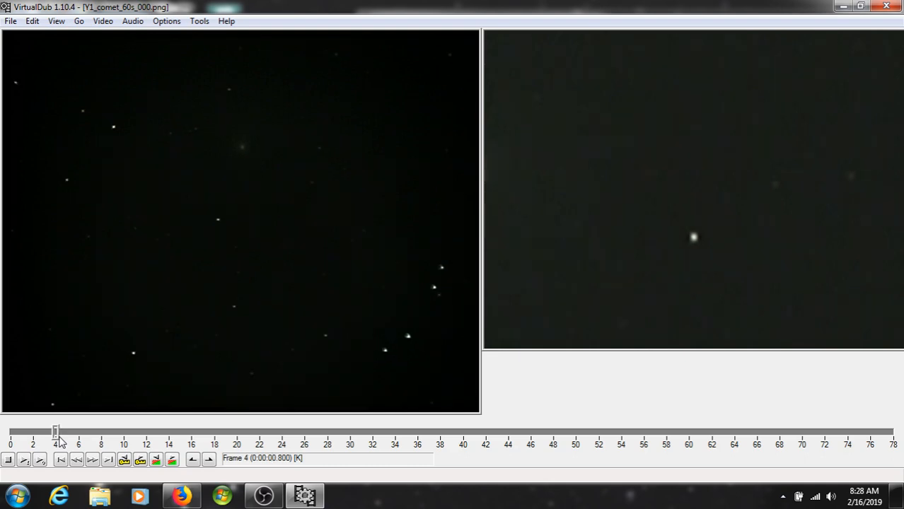
click(68, 442)
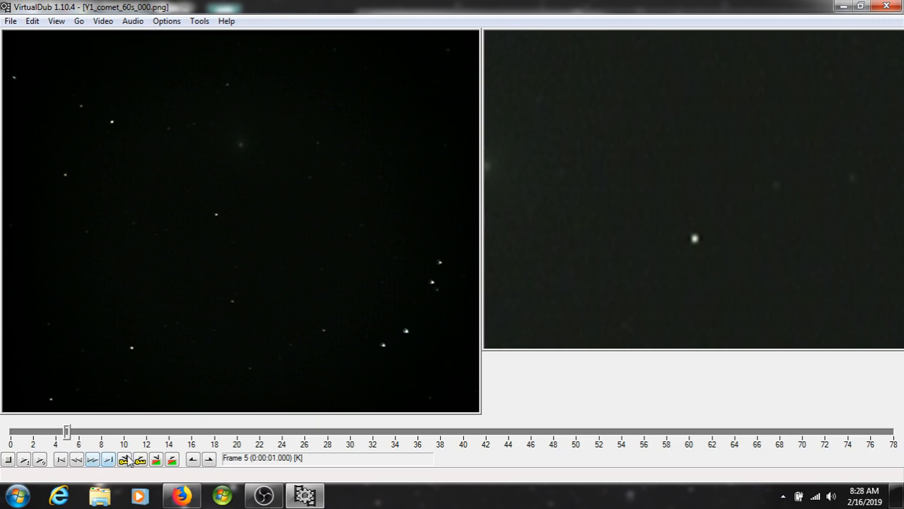
click(192, 462)
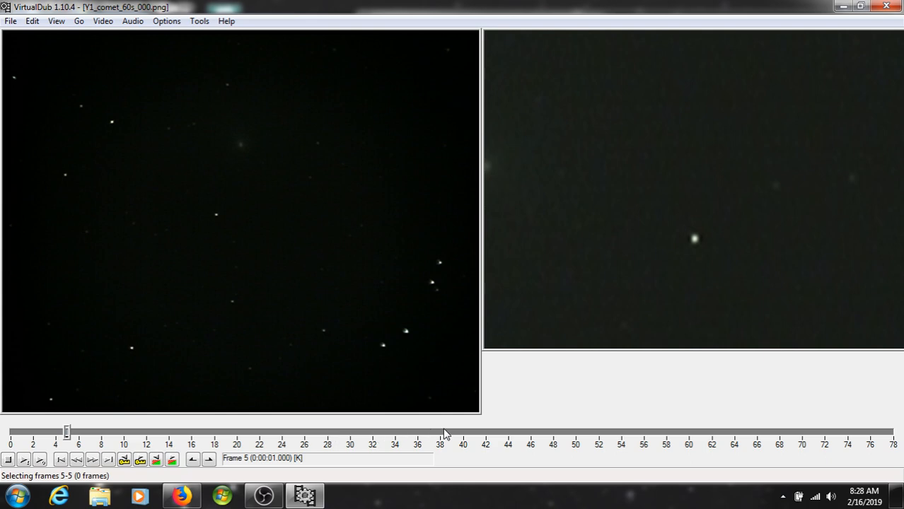
Step: Find the frame where the comet leaves the cropped view, and mark frame 54 as the selection end
click(509, 433)
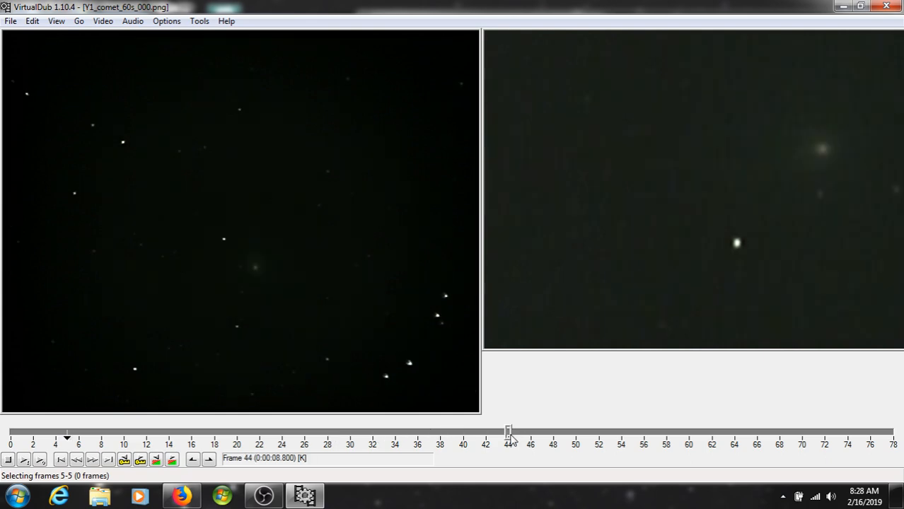
click(613, 435)
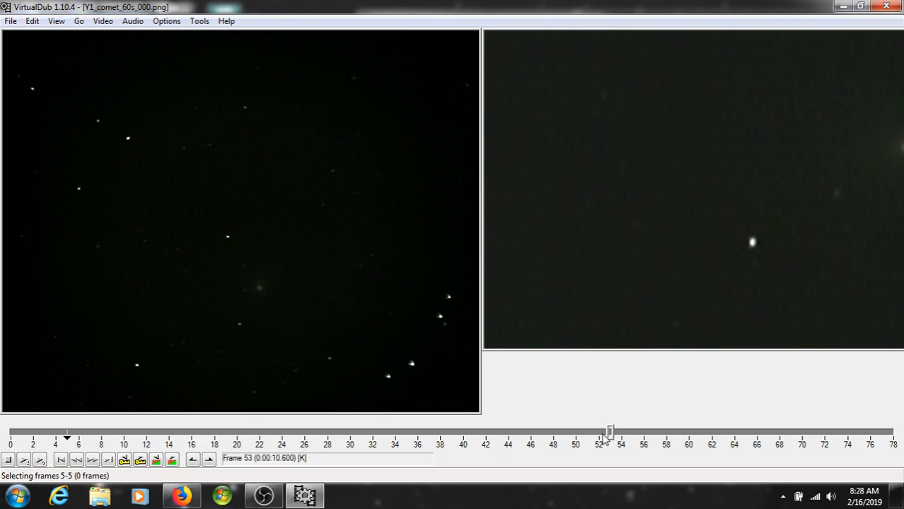
click(621, 434)
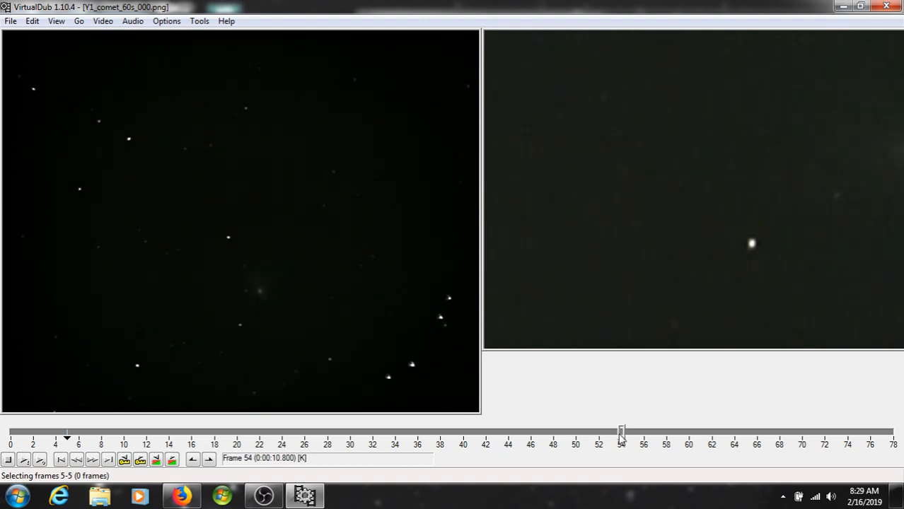
click(209, 460)
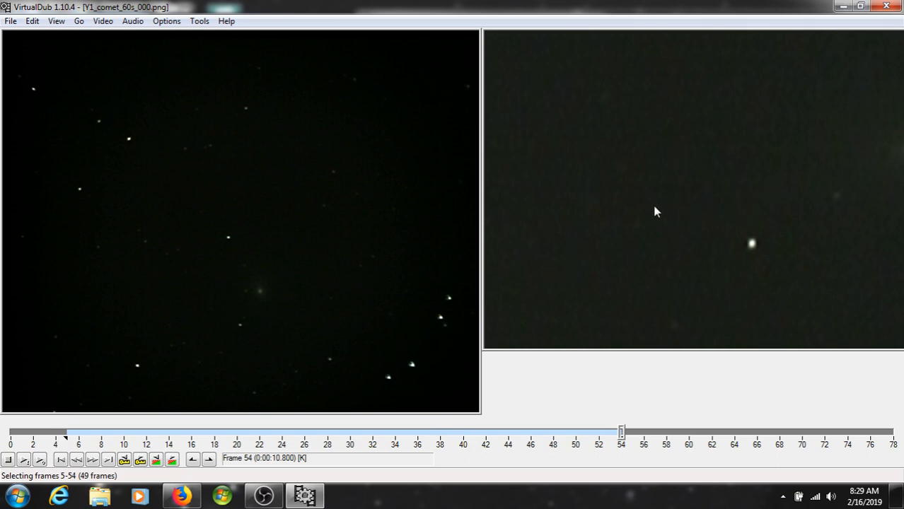
Step: Change the resize filter's letterbox/crop size to 1024 x 480 and accept the filters
click(102, 21)
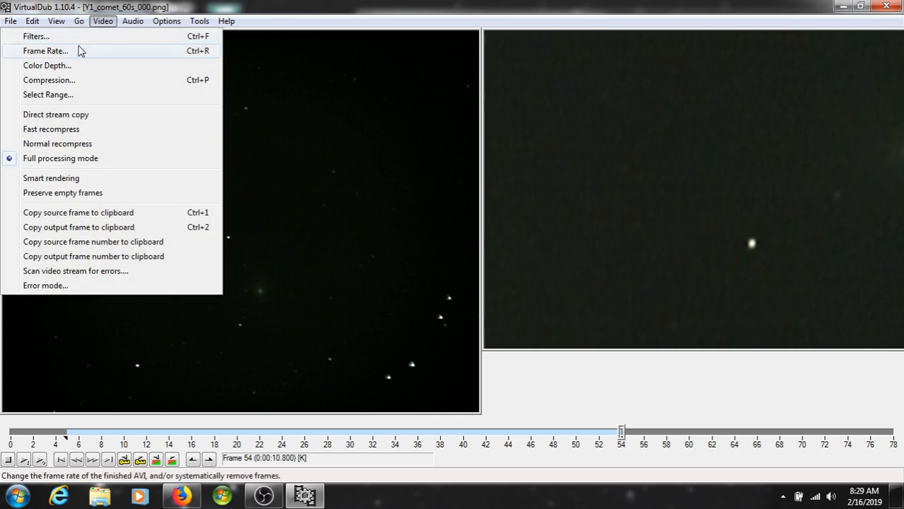
click(74, 39)
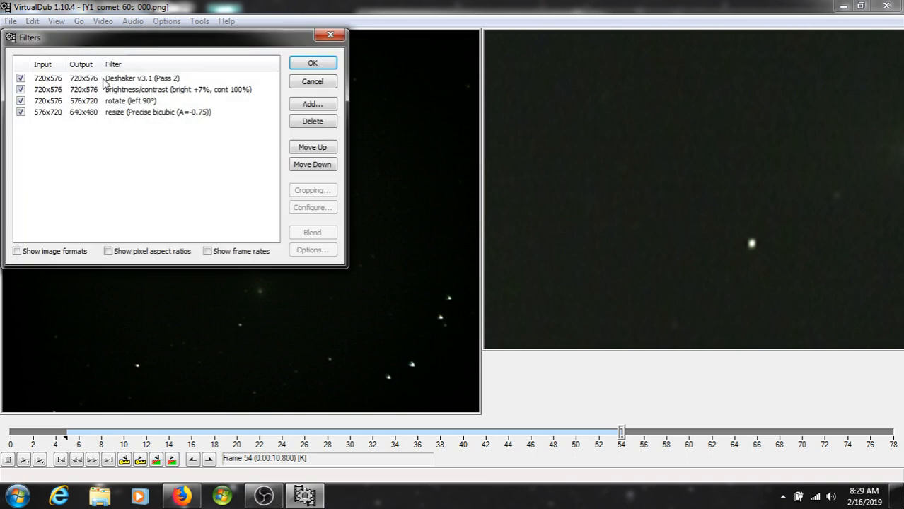
double_click(103, 113)
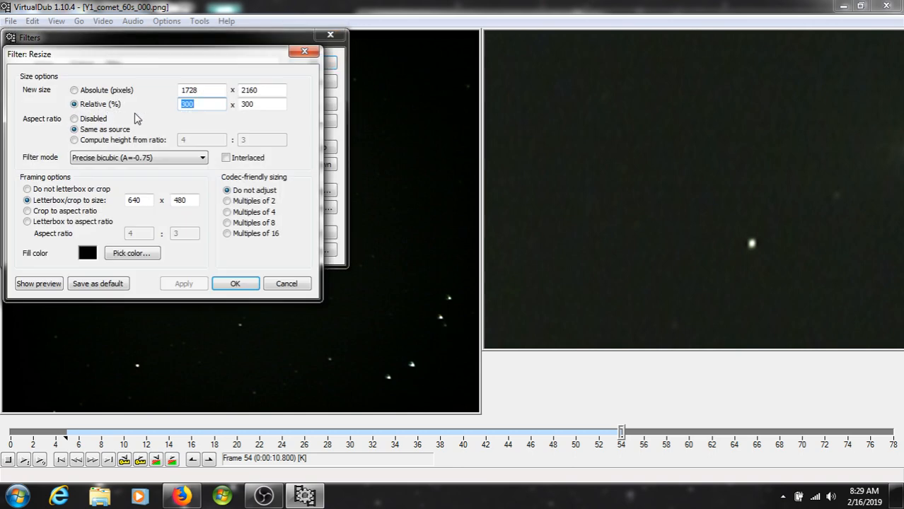
double_click(141, 201)
text(10)
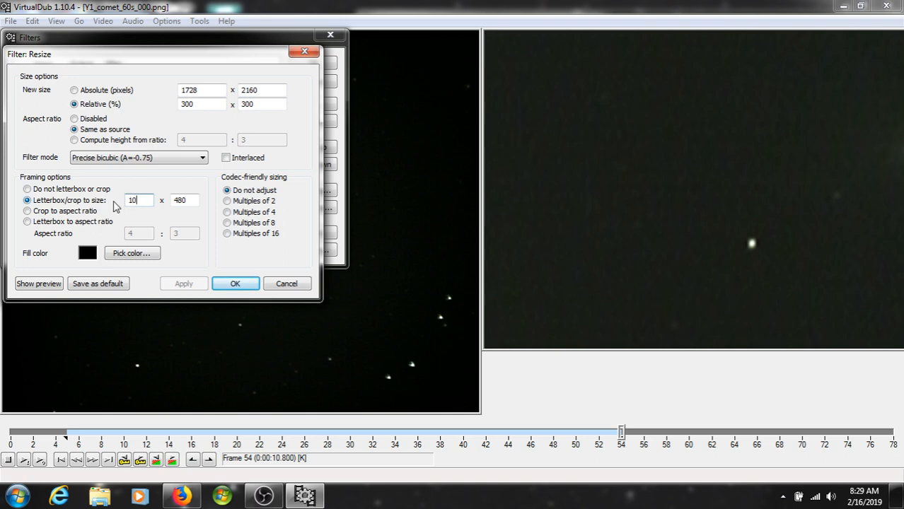
key(BackSpace)
key(BackSpace)
text(400)
key(BackSpace)
key(BackSpace)
text(1024)
click(192, 200)
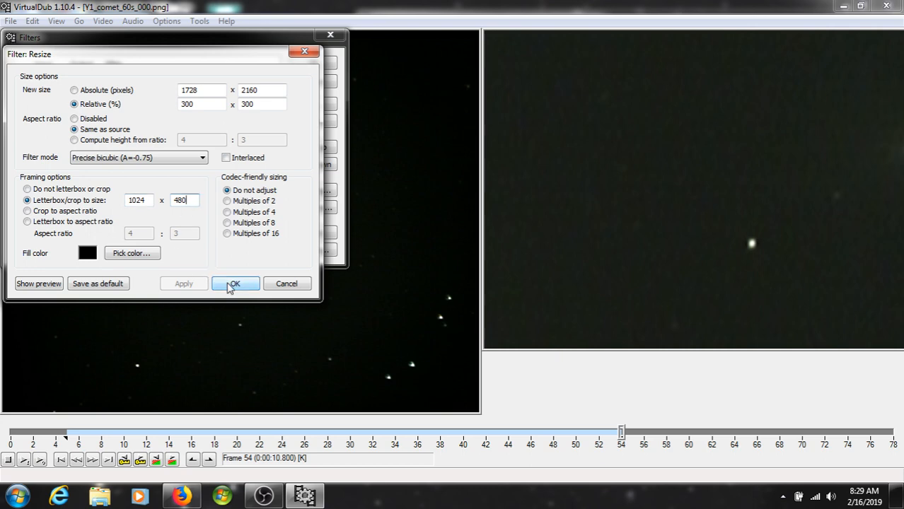
click(233, 284)
click(312, 62)
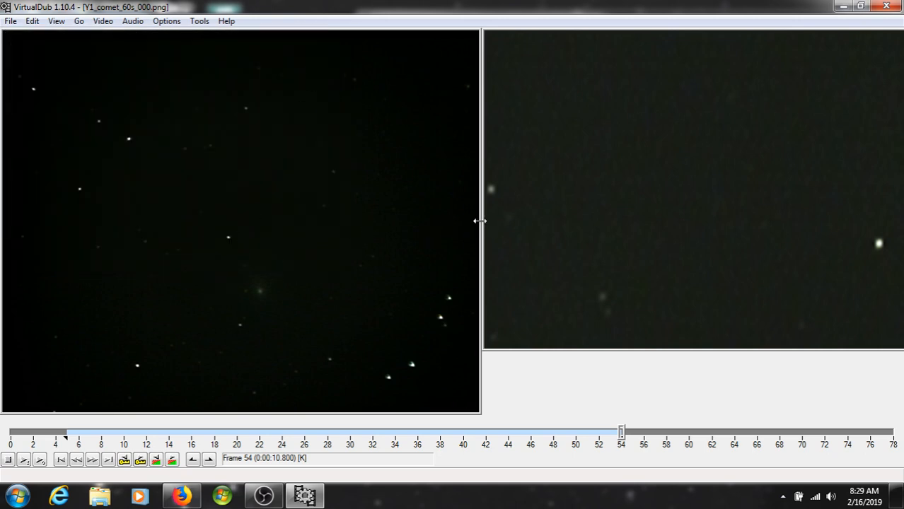
Step: Narrow the input pane until the whole output frame shows, play the filtered output from frame 0, and return to frame 0
drag(480, 222, 211, 223)
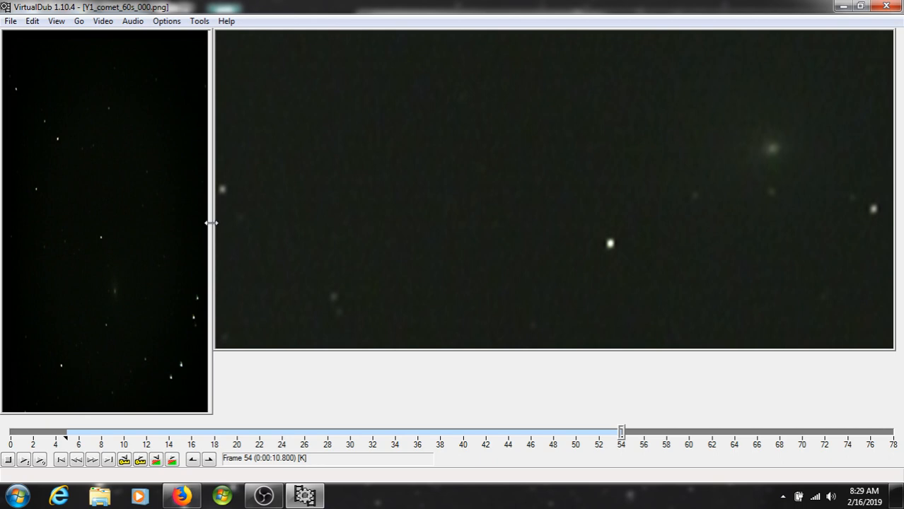
click(11, 433)
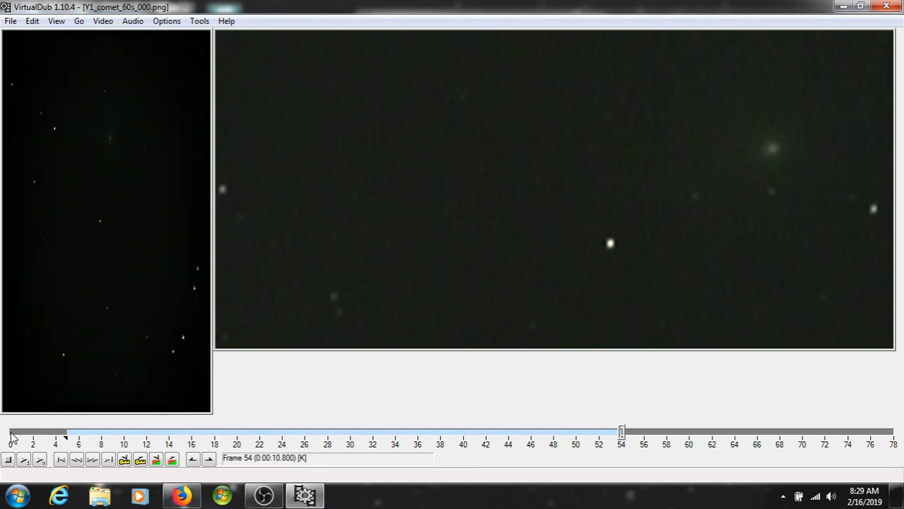
click(41, 460)
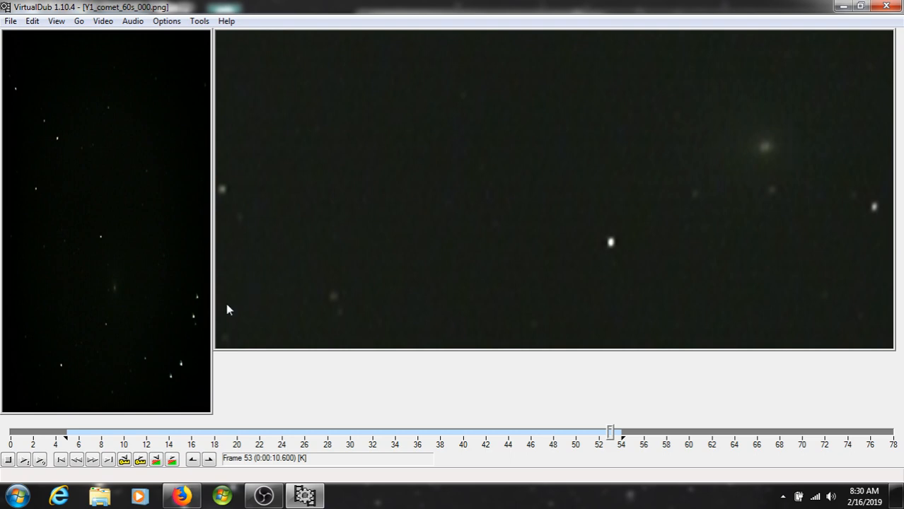
click(13, 433)
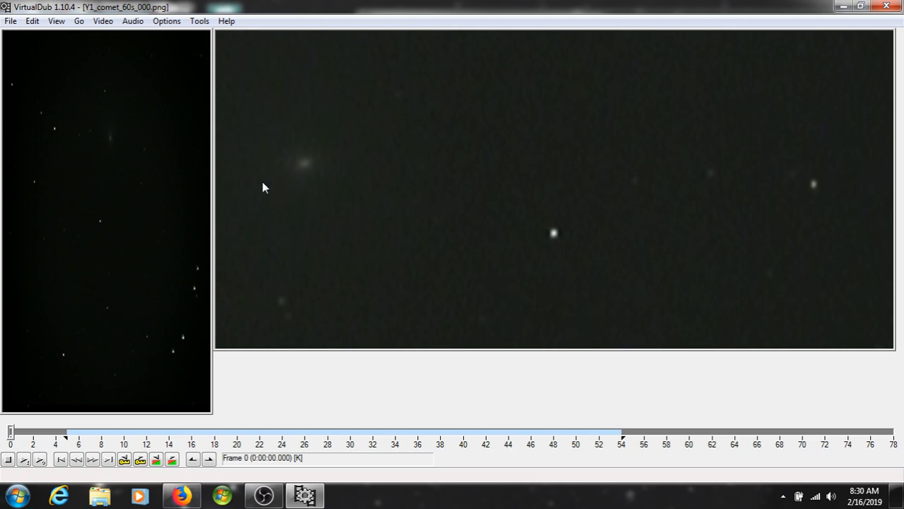
Step: Set the resize filter's letterbox/crop size to 800 x 600, accept the filters, and widen the input pane beside the smaller output
click(105, 21)
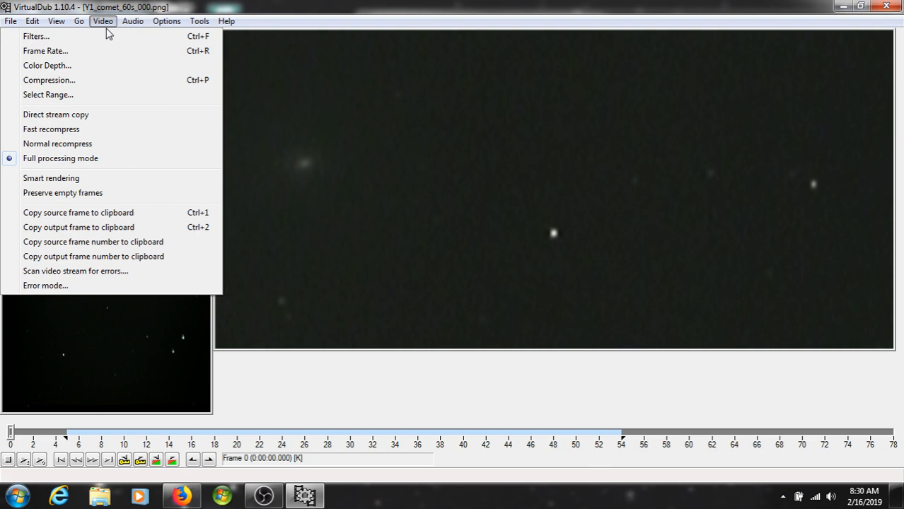
click(58, 39)
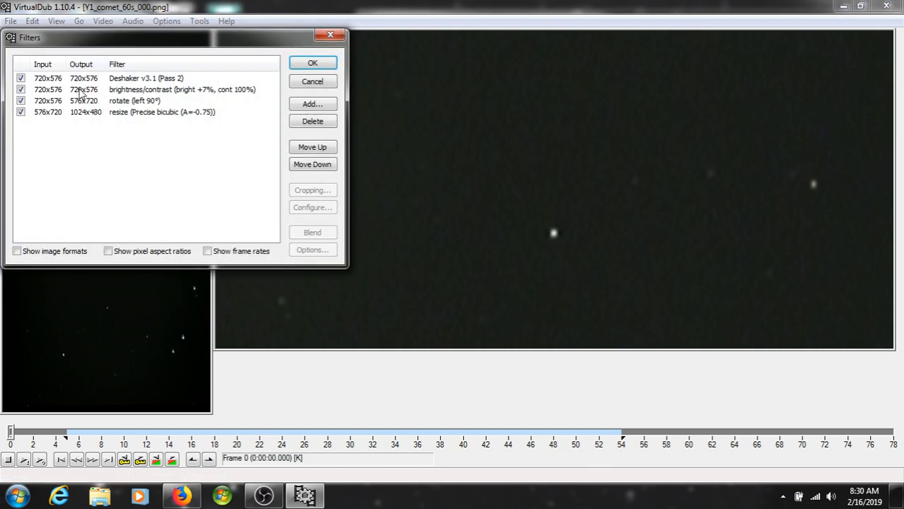
double_click(111, 111)
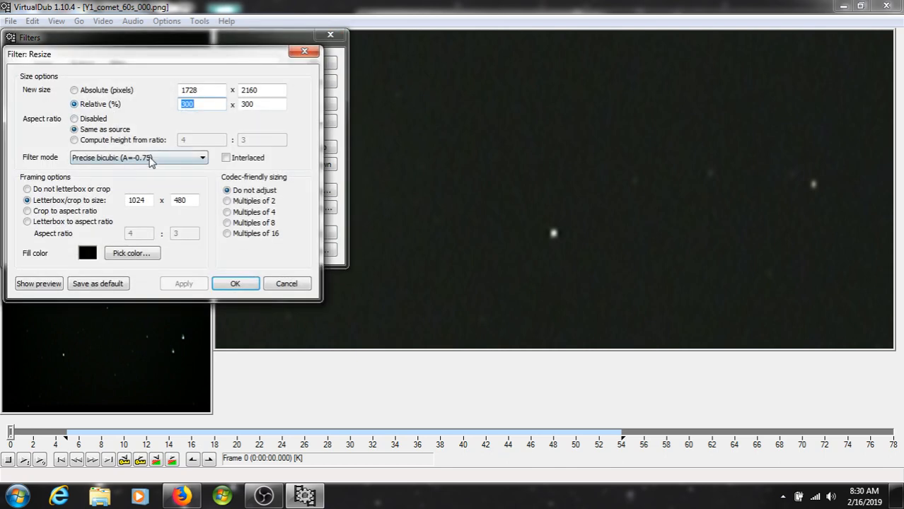
drag(152, 203, 128, 203)
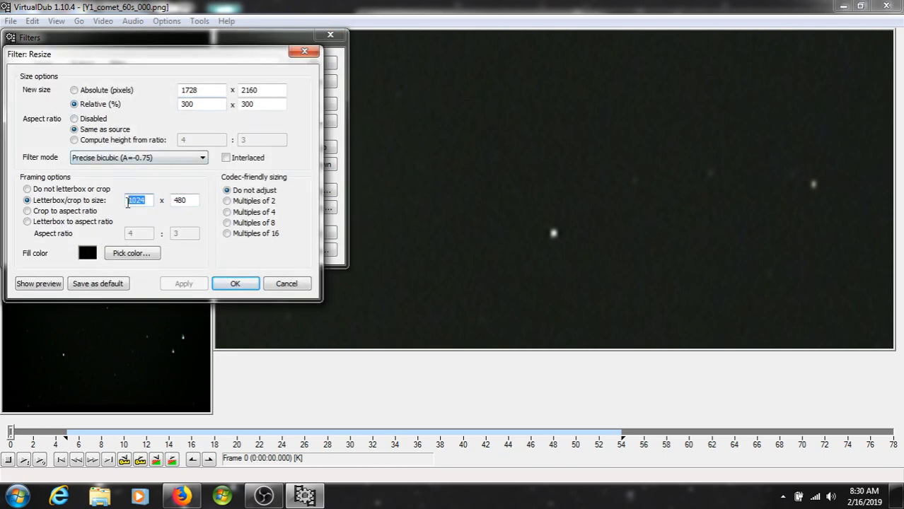
text(800)
drag(185, 201, 175, 201)
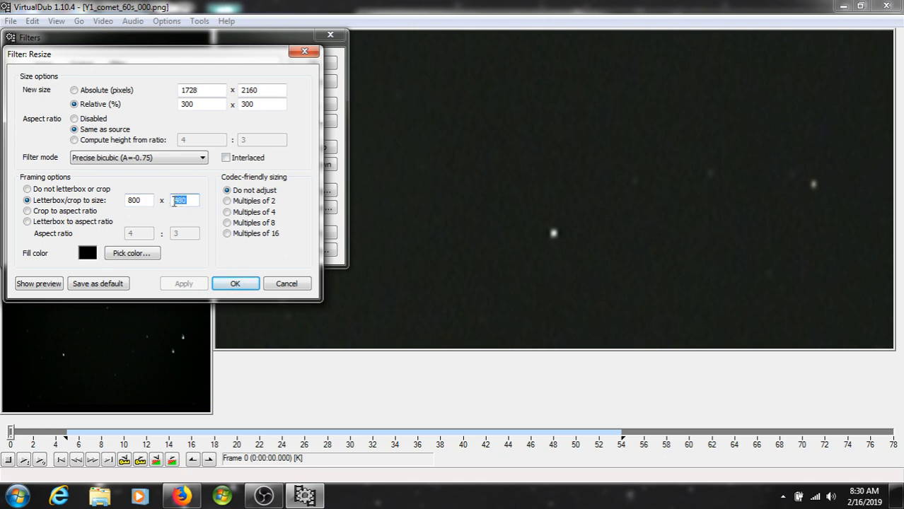
text(600)
click(236, 284)
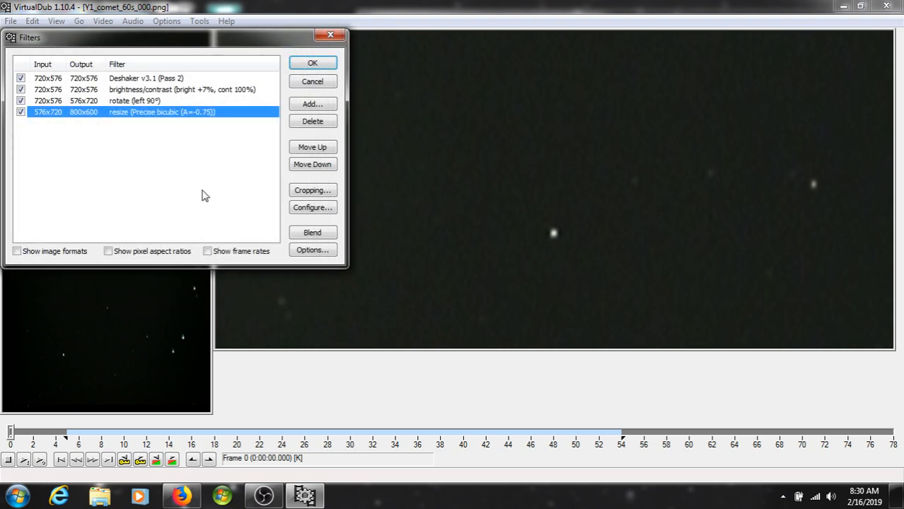
click(311, 64)
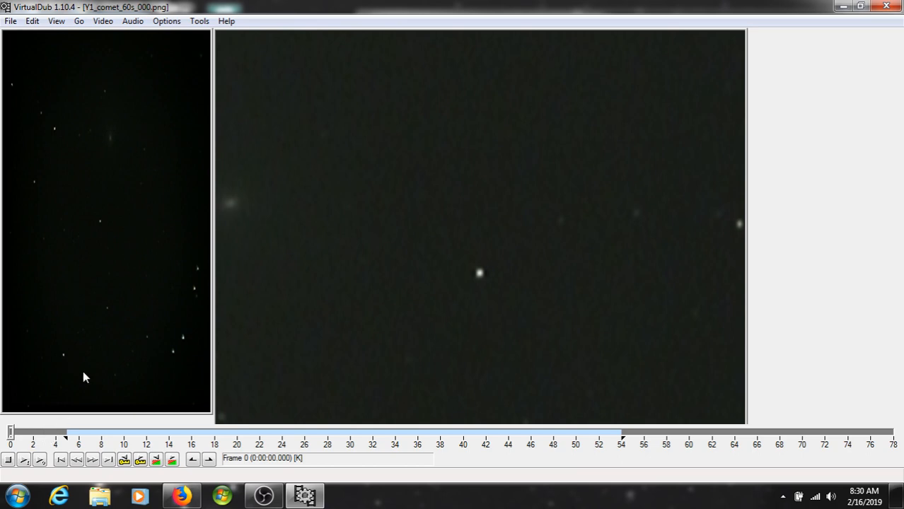
drag(208, 259, 359, 258)
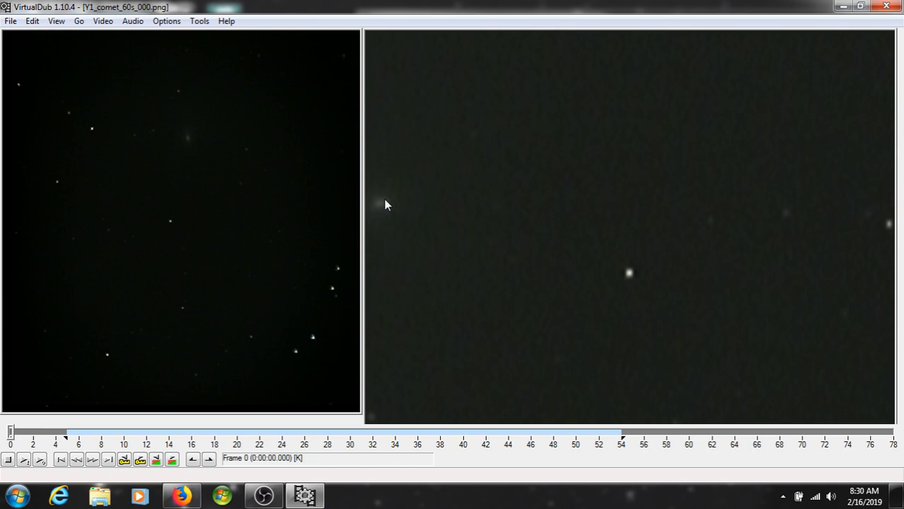
Step: Find the frame where the comet leaves the 800 x 600 view, and mark frame 60 as the selection end
click(884, 436)
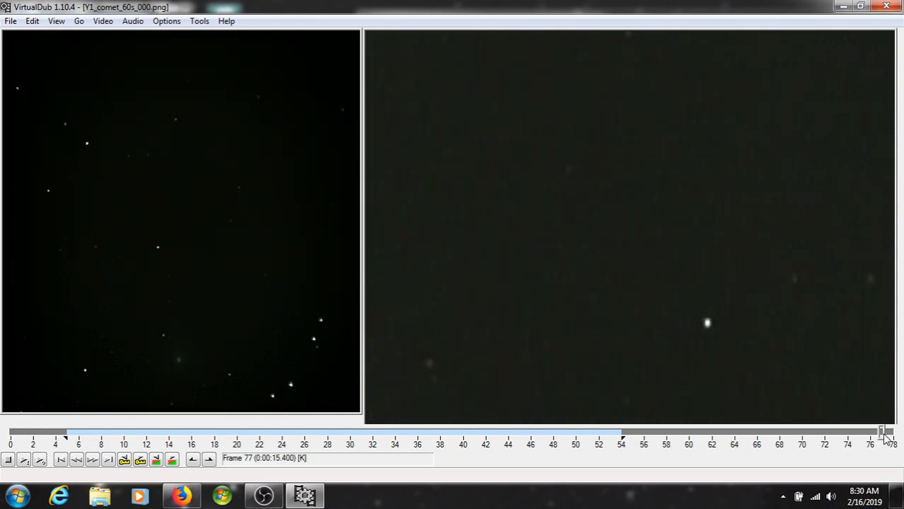
drag(854, 437, 665, 434)
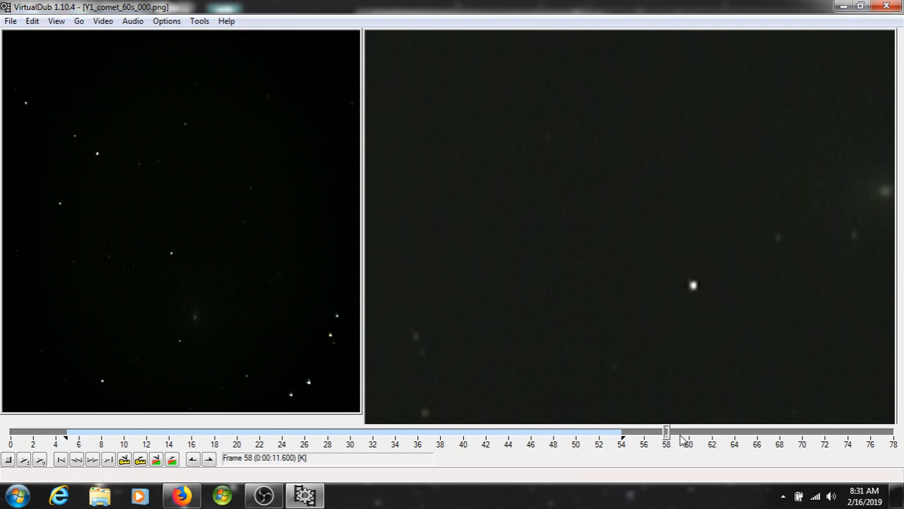
click(655, 435)
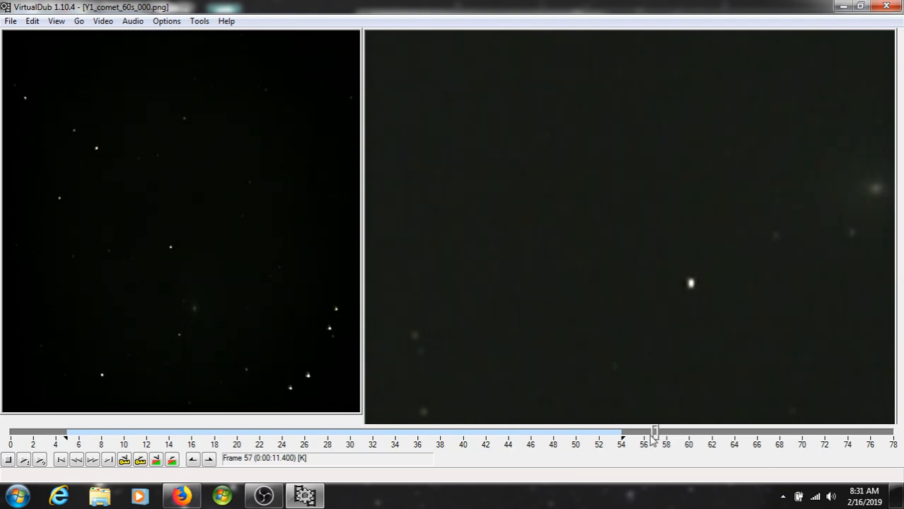
drag(655, 434, 677, 433)
click(694, 438)
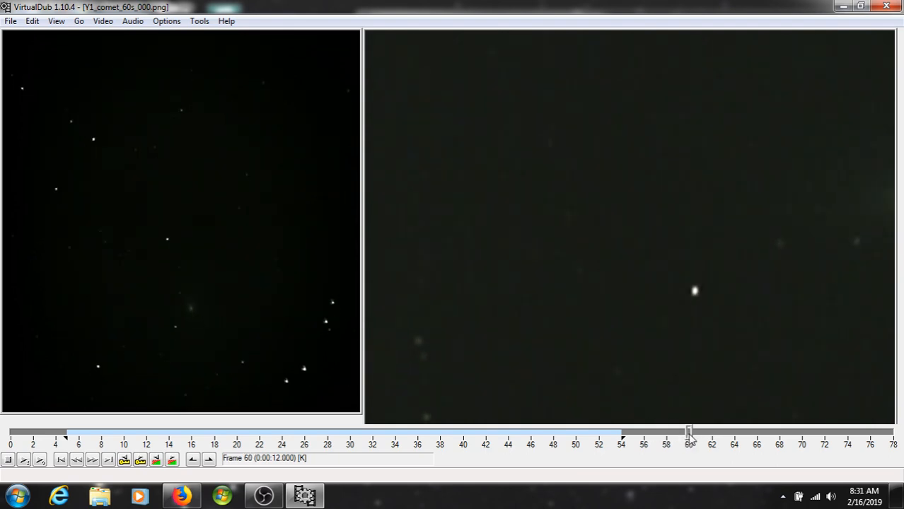
click(208, 461)
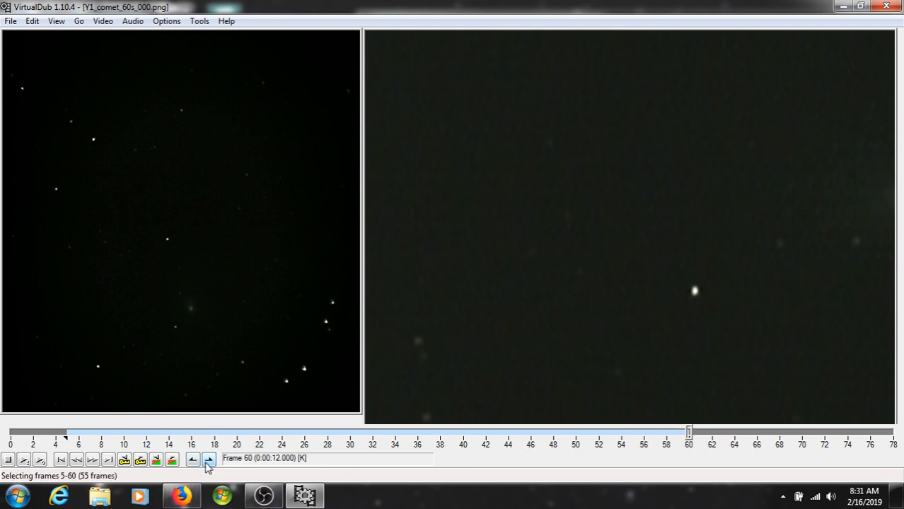
Step: Play the filtered output from frame 0, and extend the selection to cover frames 5 to 62
click(10, 434)
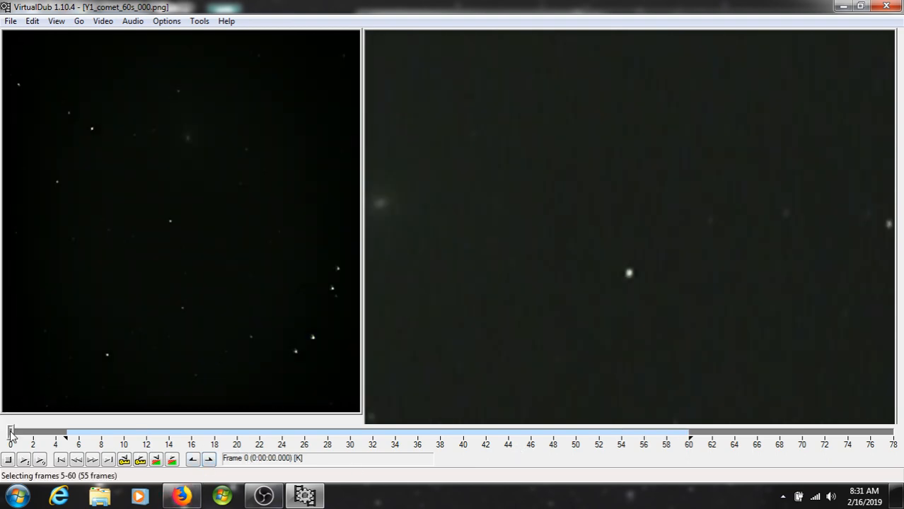
click(39, 461)
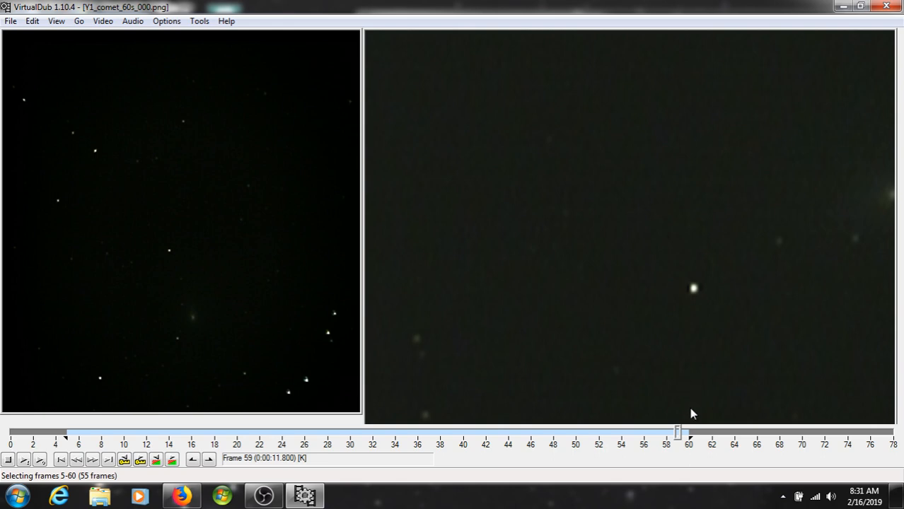
click(711, 432)
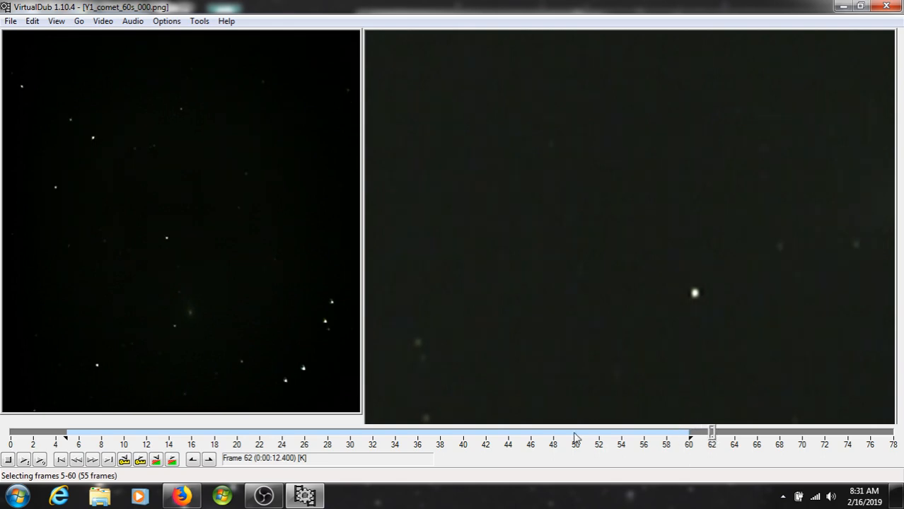
click(209, 460)
click(72, 435)
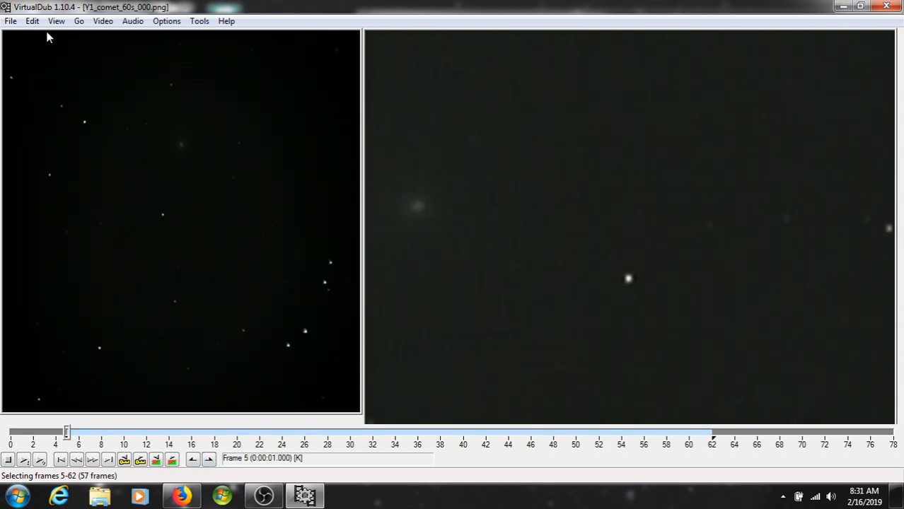
Step: Save the selected range as an AVI named Y1_comet_60s_TEST in the Documents library
click(10, 21)
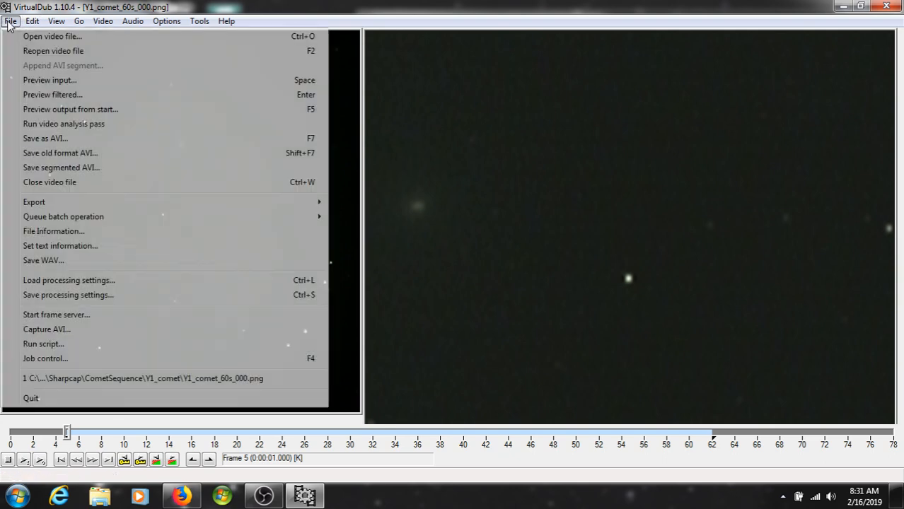
click(60, 144)
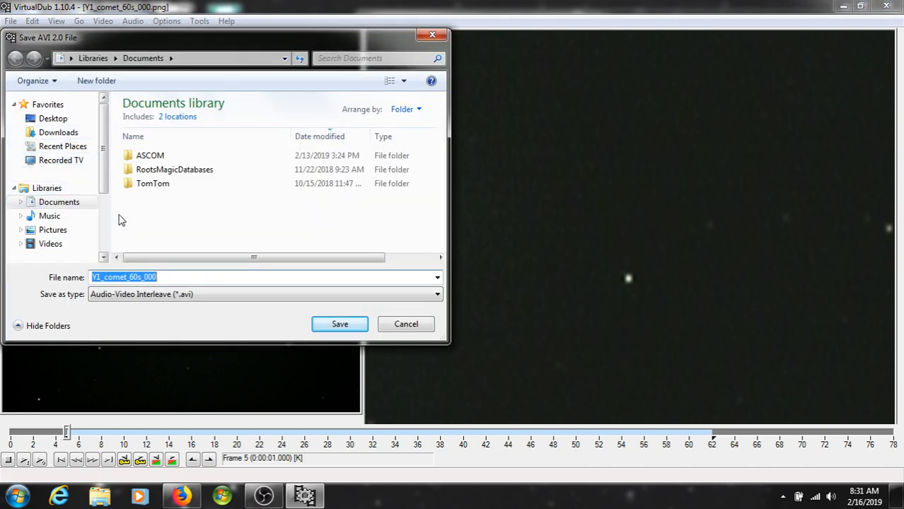
click(169, 279)
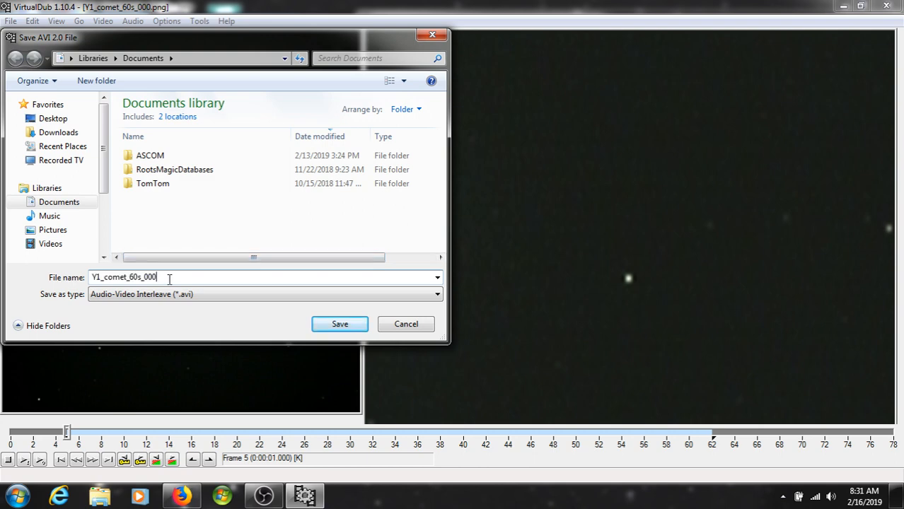
key(BackSpace)
key(BackSpace)
key(BackSpace)
text(TEST)
click(338, 324)
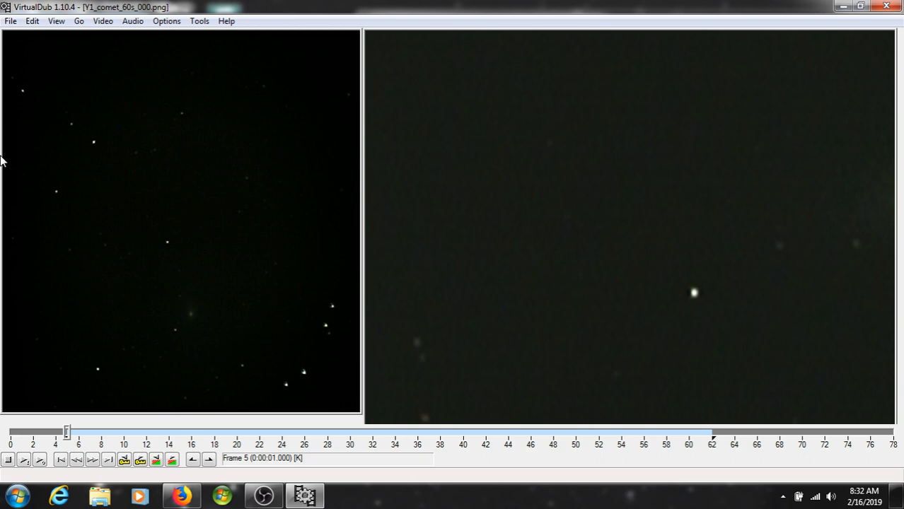
click(14, 24)
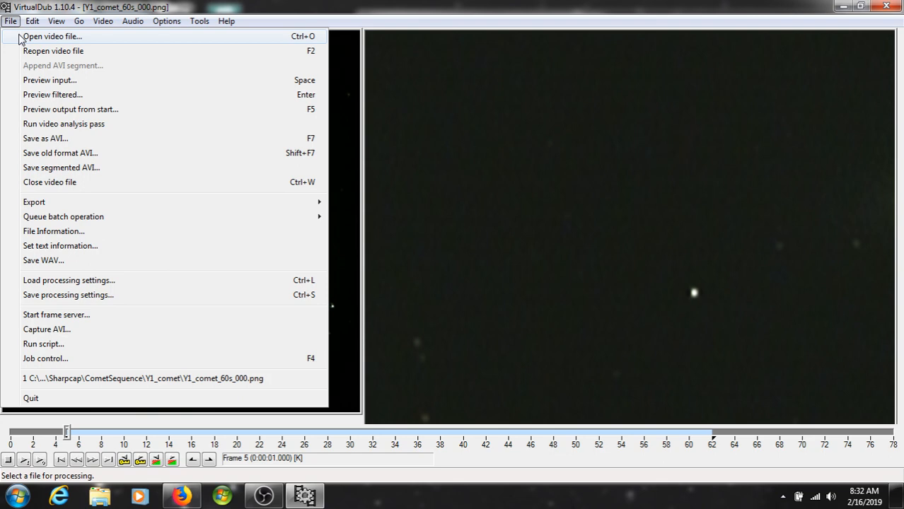
mouse_move(226, 21)
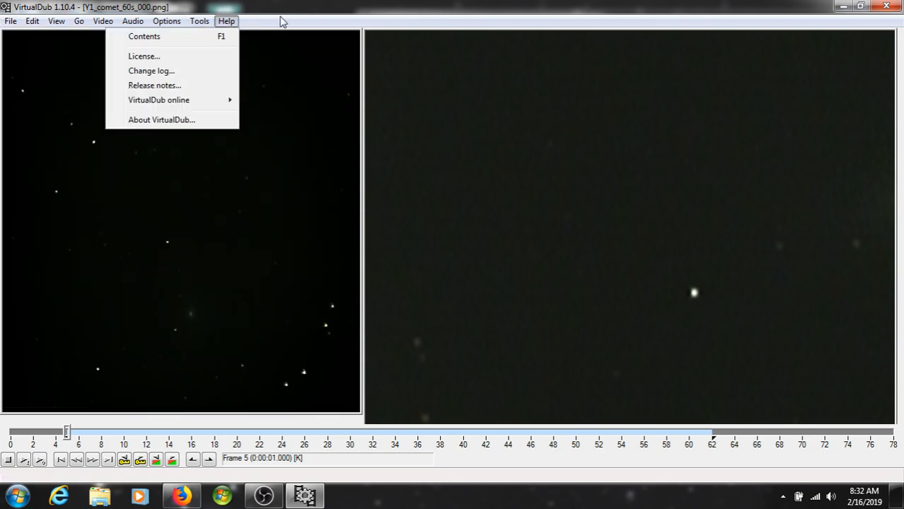
click(445, 8)
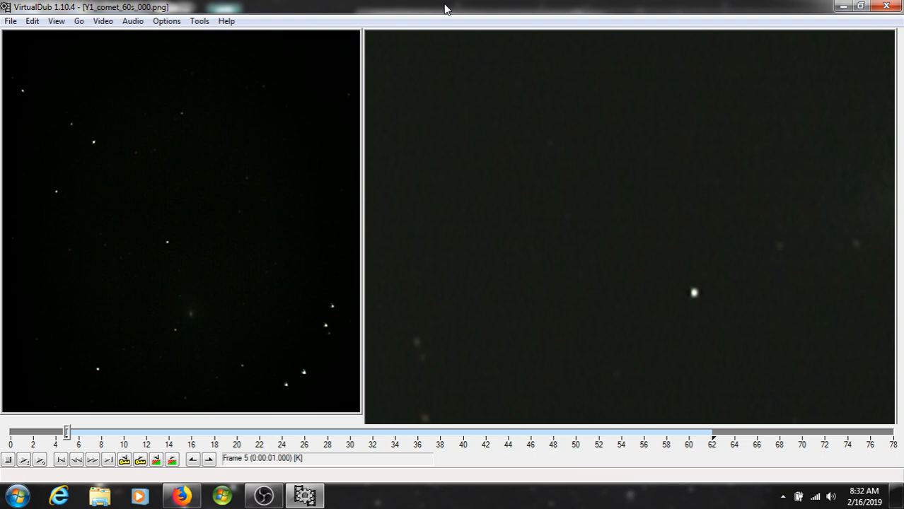